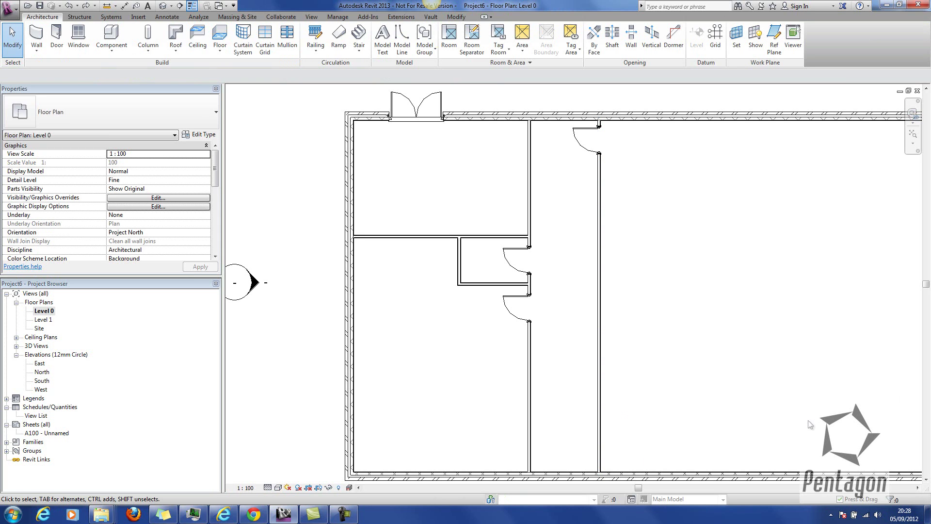
Pan and zoom the Level 0 plan in on the interior partitions and doors
middle_drag(742, 420, 537, 394)
scroll(489, 408, up, 1)
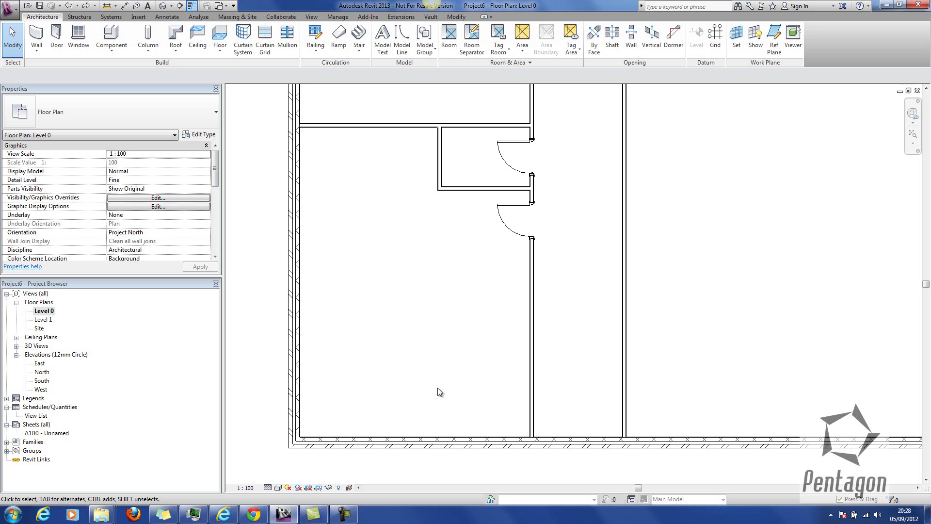
Create a new option set with two options in the Design Options dialog
click(632, 500)
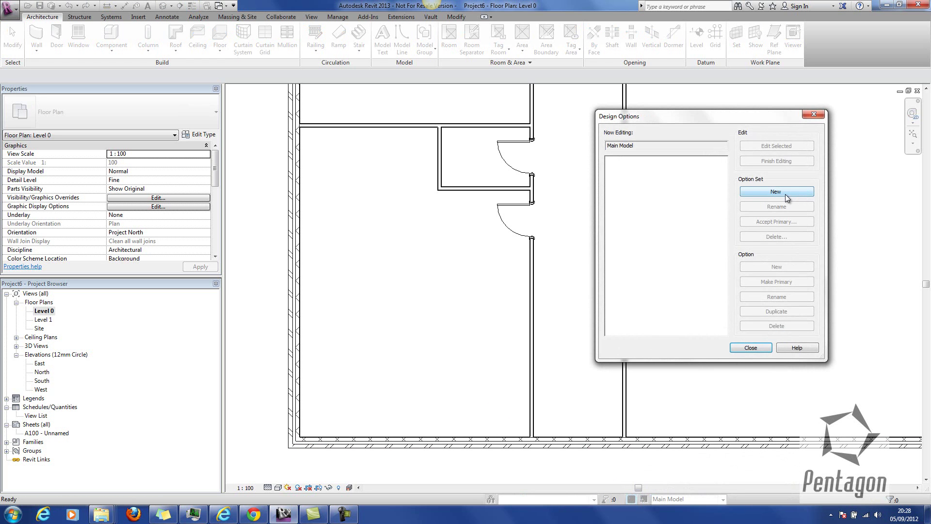
click(785, 192)
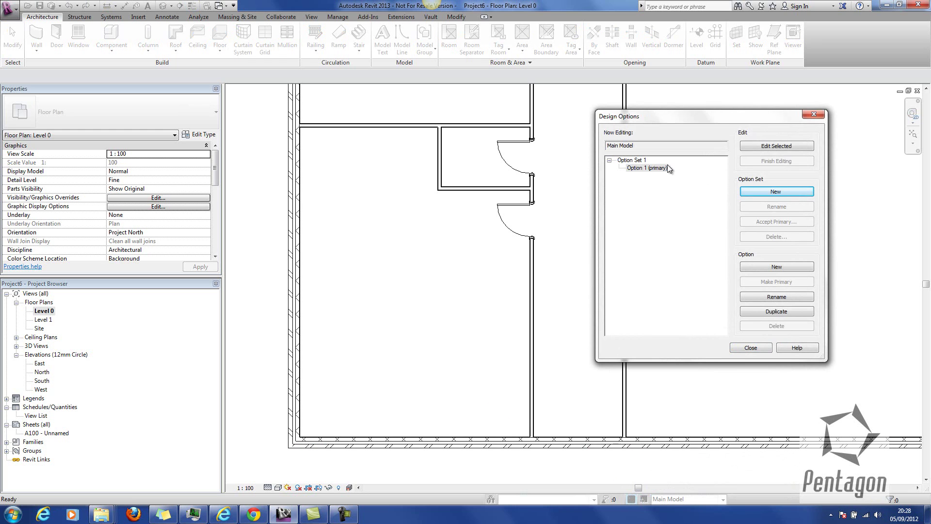
click(766, 267)
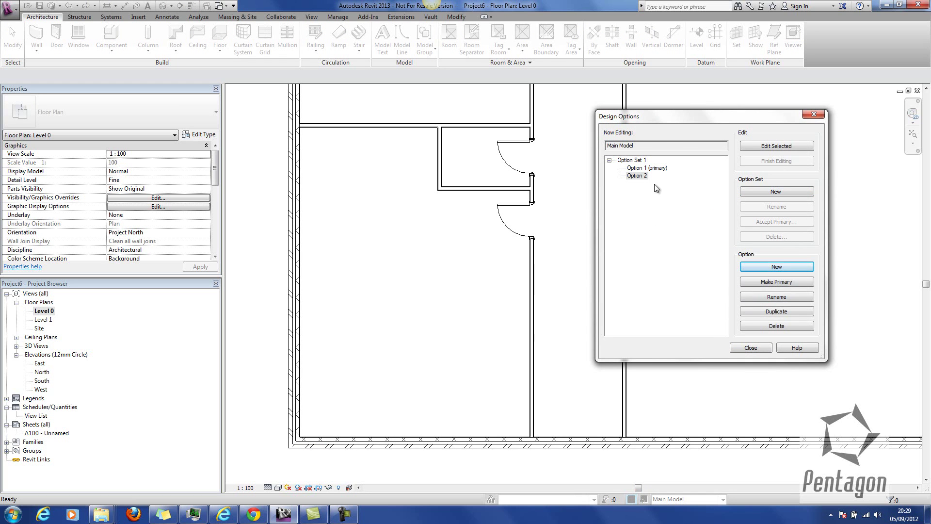
Rename the two options to 'Layout 1' and 'Layout 2' and close the dialog
click(654, 169)
click(780, 298)
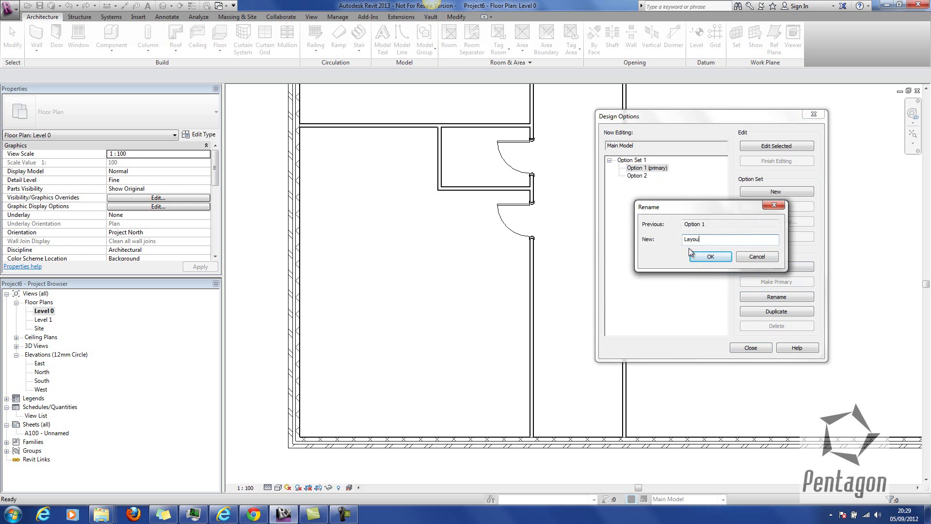
text(Layout 1)
click(713, 256)
click(637, 176)
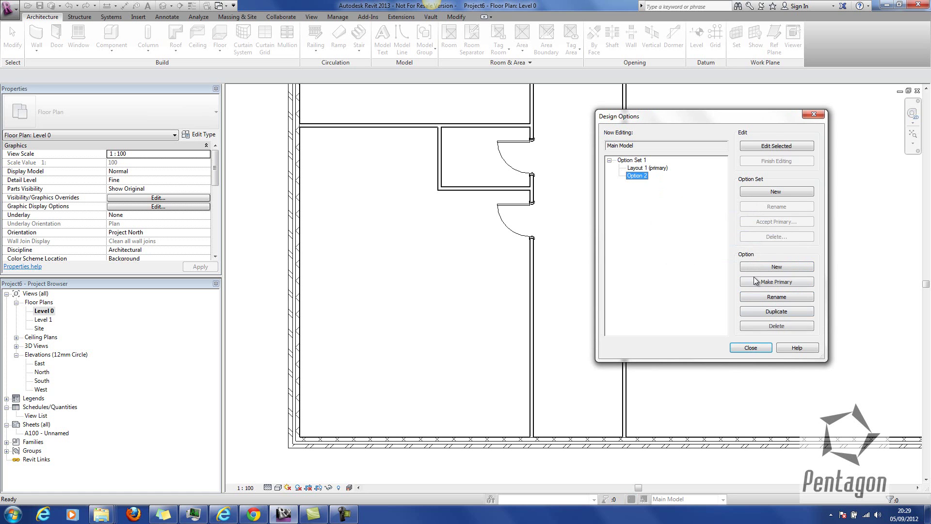
click(777, 297)
text(Layout)
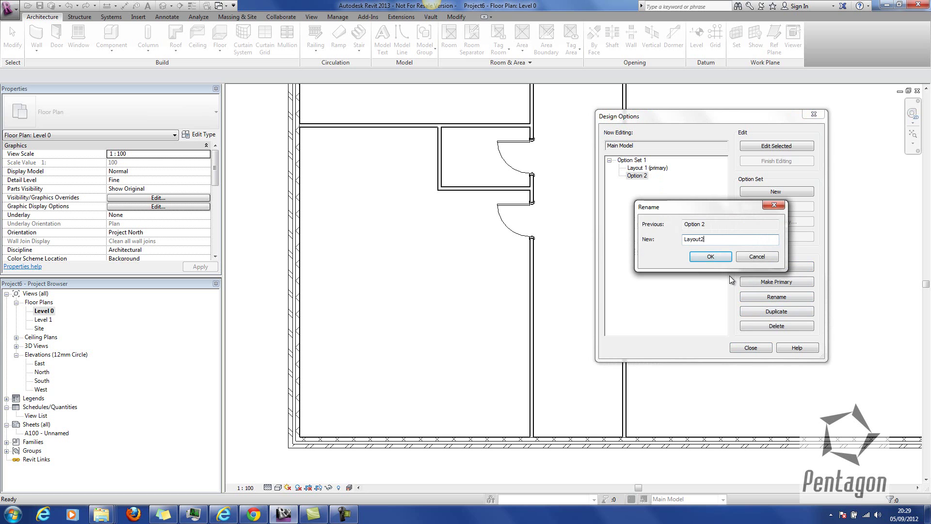
text( 2)
click(711, 253)
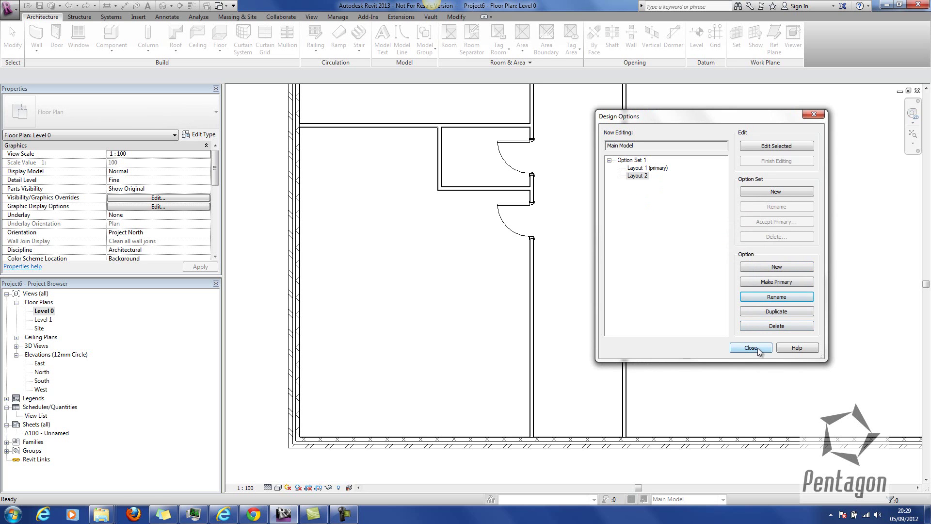
click(751, 348)
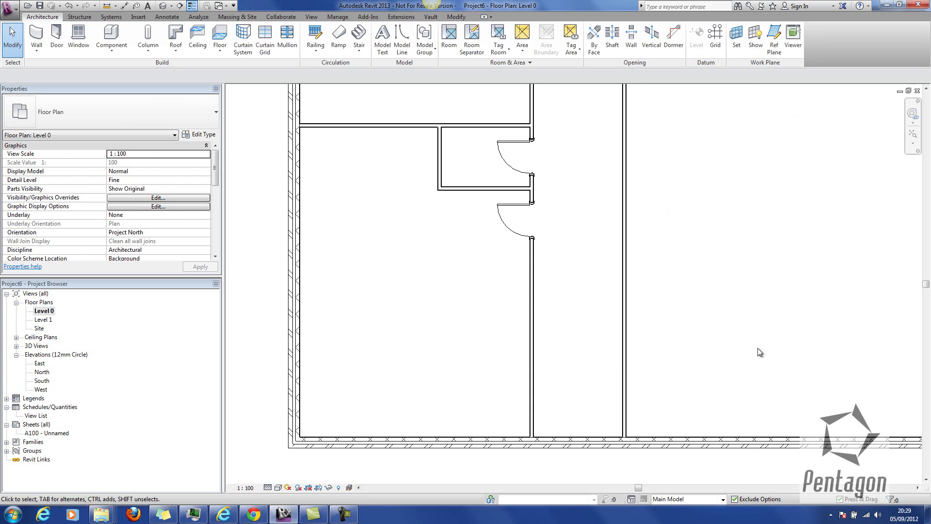
Make Layout 1 the active design option and recentre the plan on the rooms
click(724, 500)
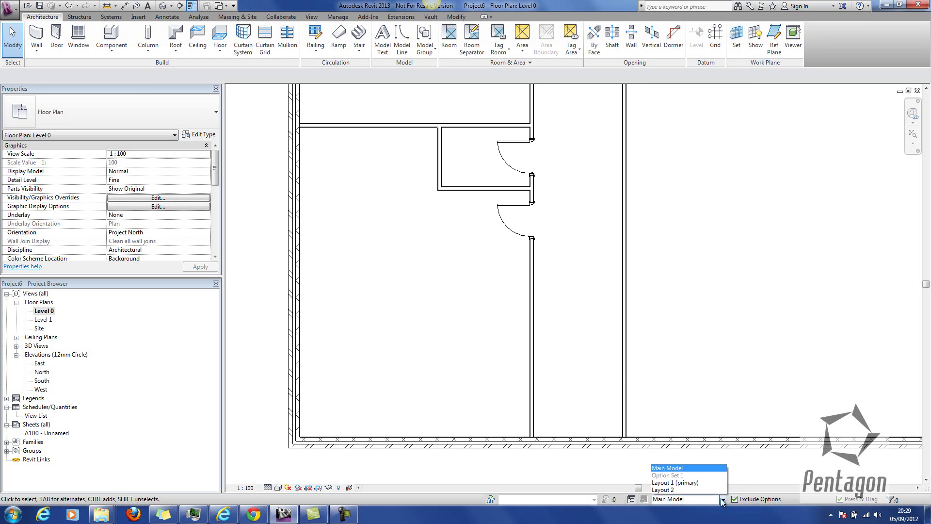
click(696, 483)
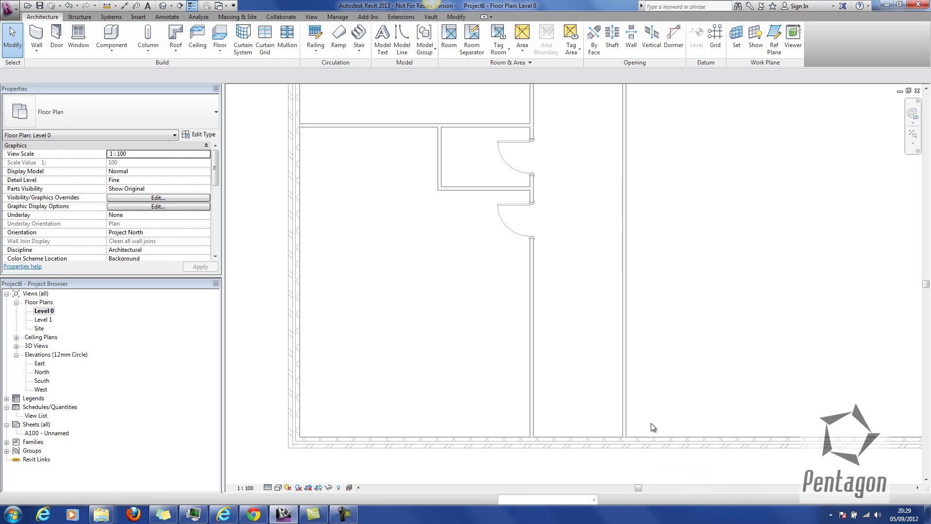
scroll(616, 245, down, 5)
middle_drag(740, 272, 533, 301)
scroll(474, 297, up, 3)
Draw a horizontal architectural partition across the large left room, from wall to wall
click(37, 48)
click(43, 69)
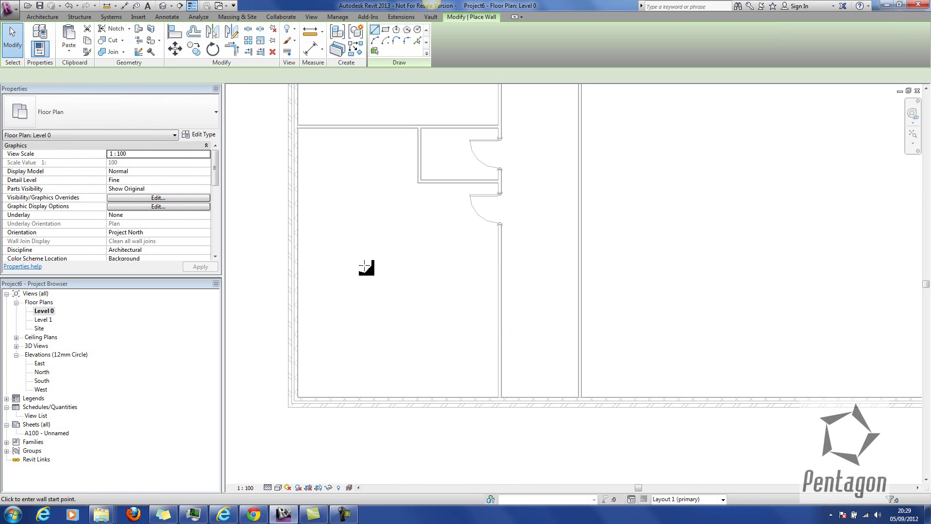
scroll(422, 332, up, 3)
middle_drag(486, 342, 403, 296)
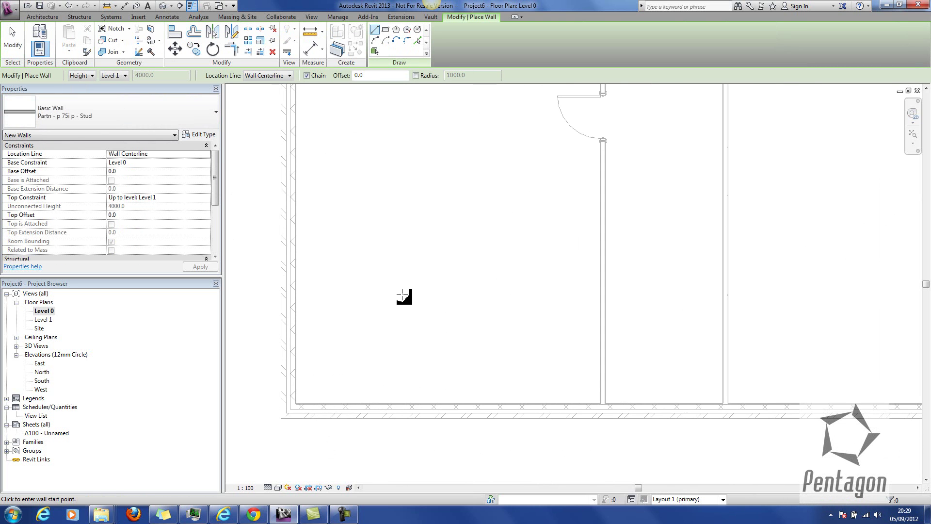
click(295, 275)
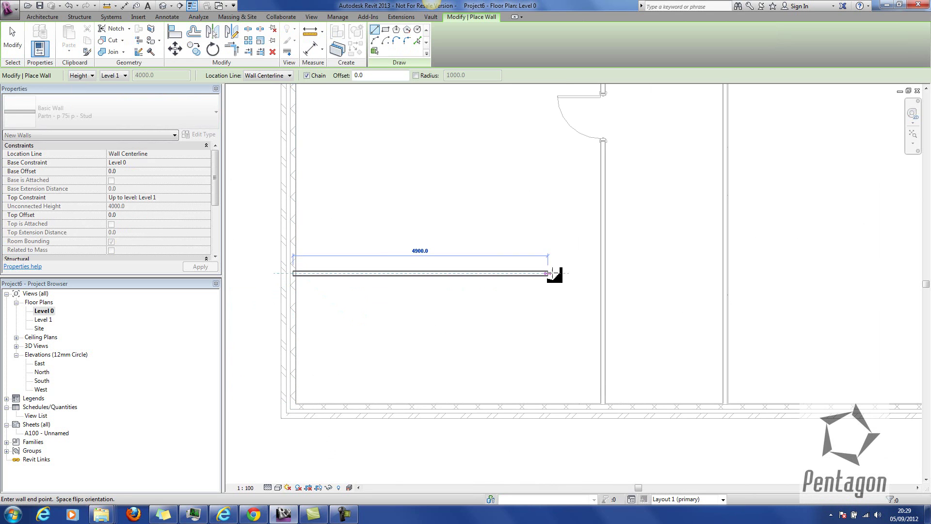
click(604, 274)
key(Escape)
Add two vertical partitions down to the bottom wall and a short wall to the right wall
click(374, 274)
click(374, 411)
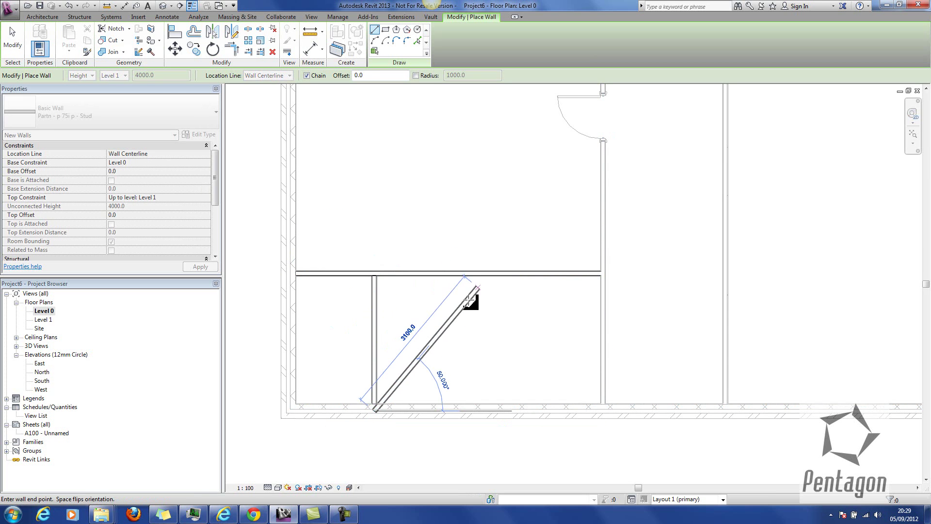
right_click(452, 316)
click(471, 321)
click(496, 273)
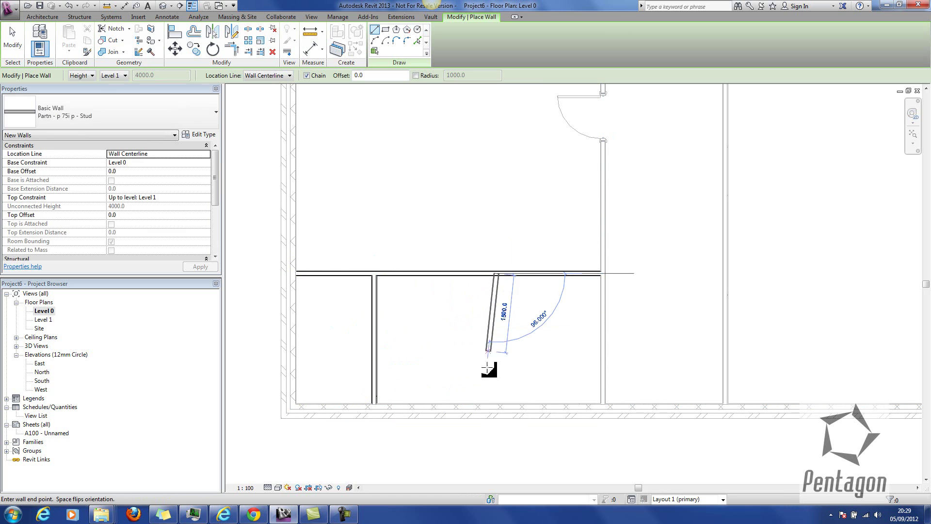
click(497, 410)
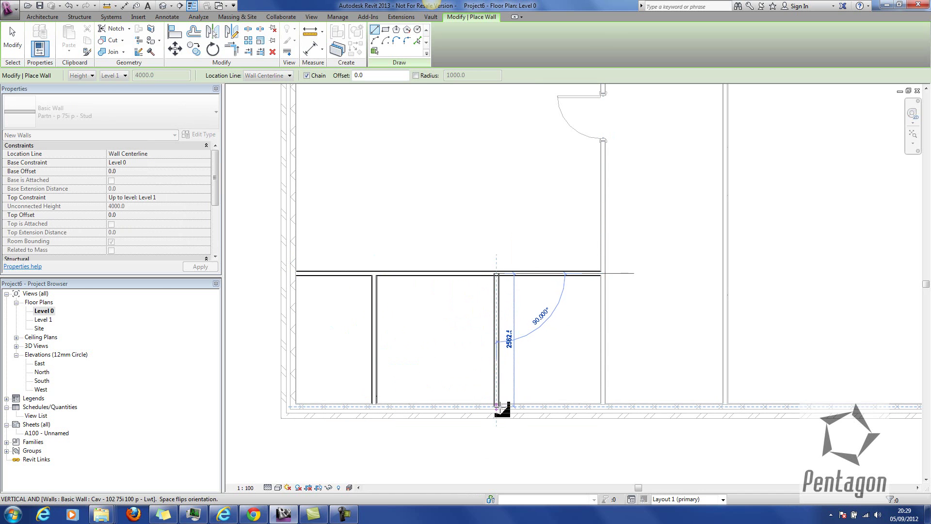
right_click(497, 365)
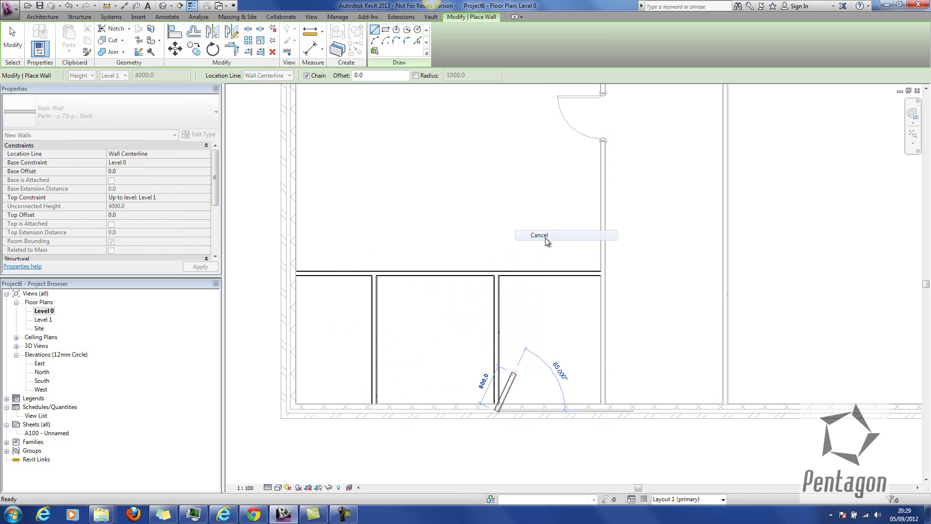
click(534, 238)
click(497, 367)
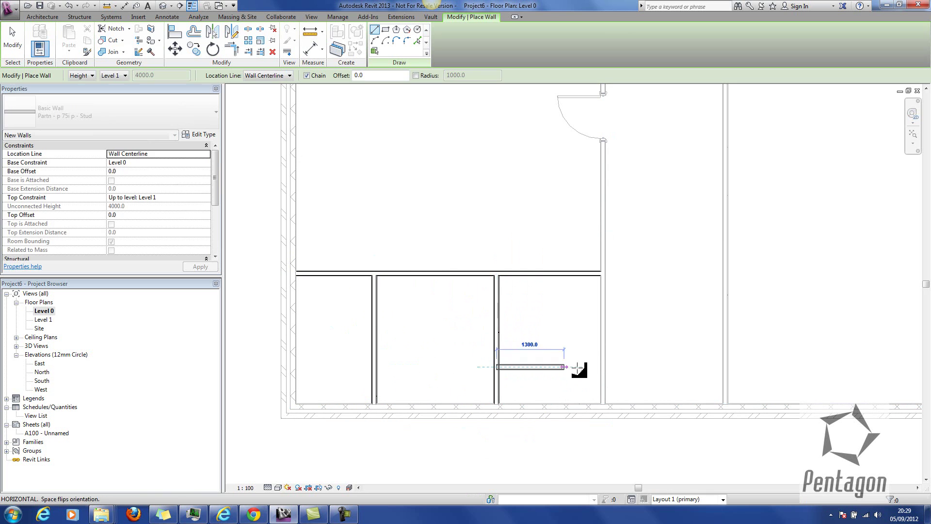
click(602, 367)
key(Escape)
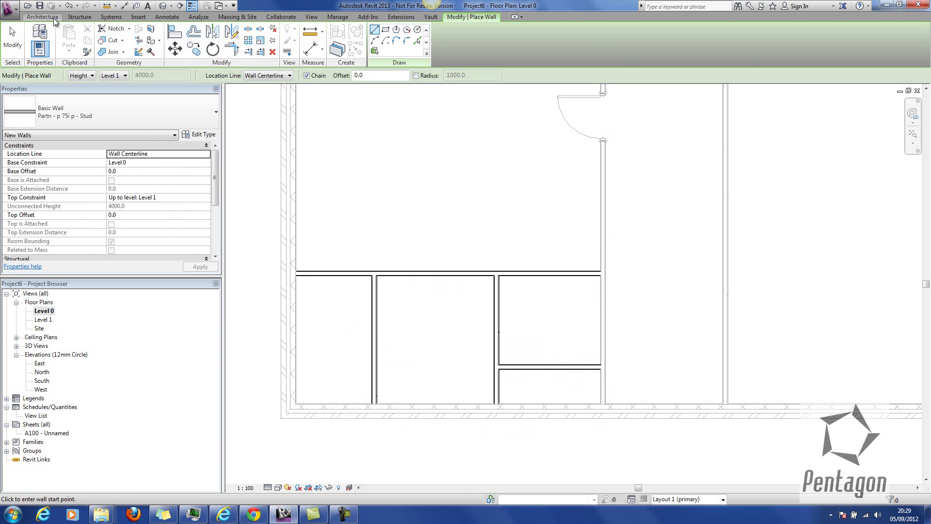
Place three IntSgl 910 x 2110mm doors in the new partition, one per room below
click(43, 16)
click(56, 46)
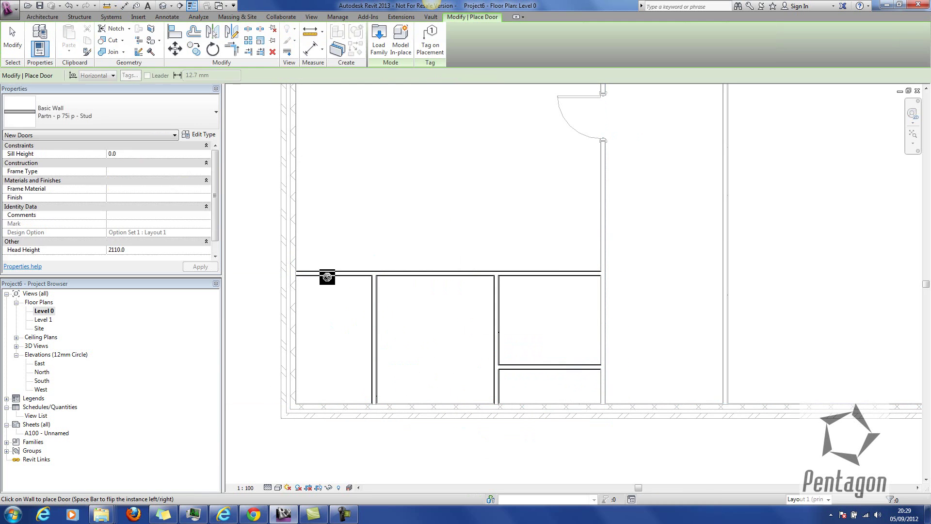
click(327, 275)
click(412, 275)
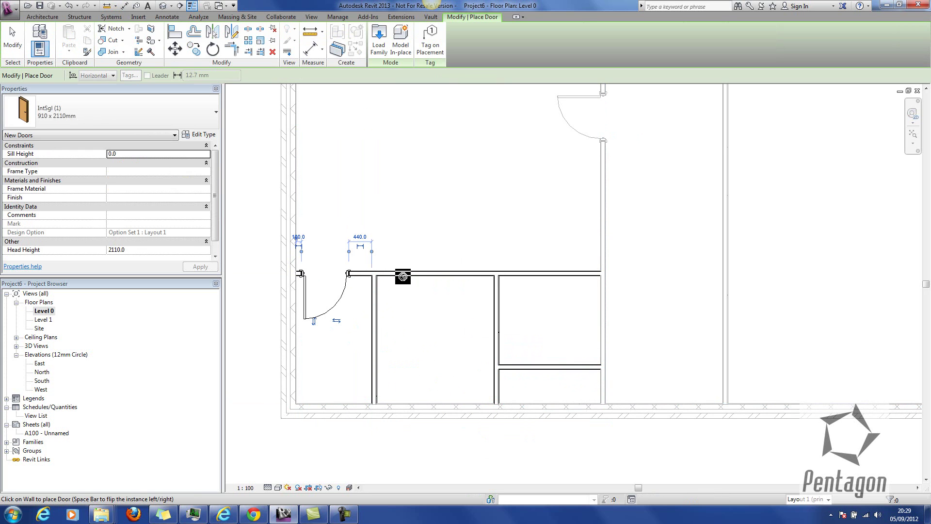
click(533, 274)
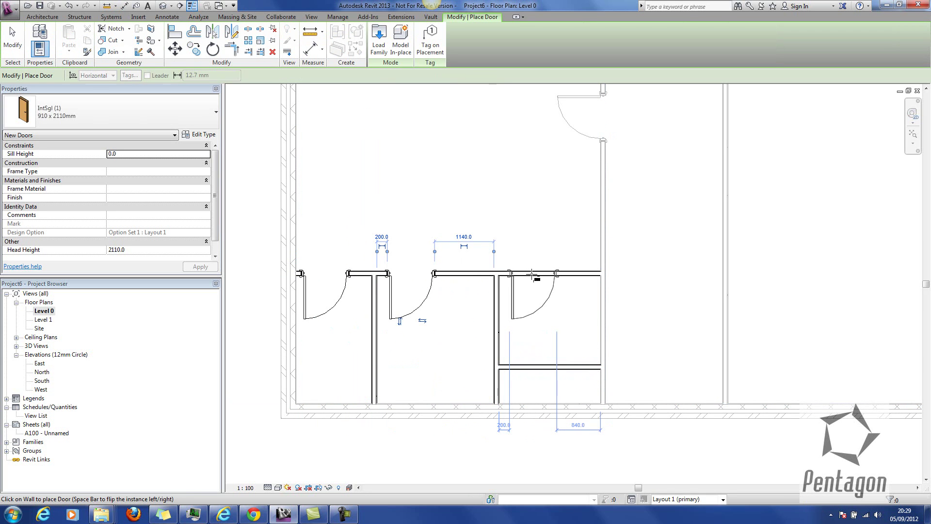
right_click(424, 168)
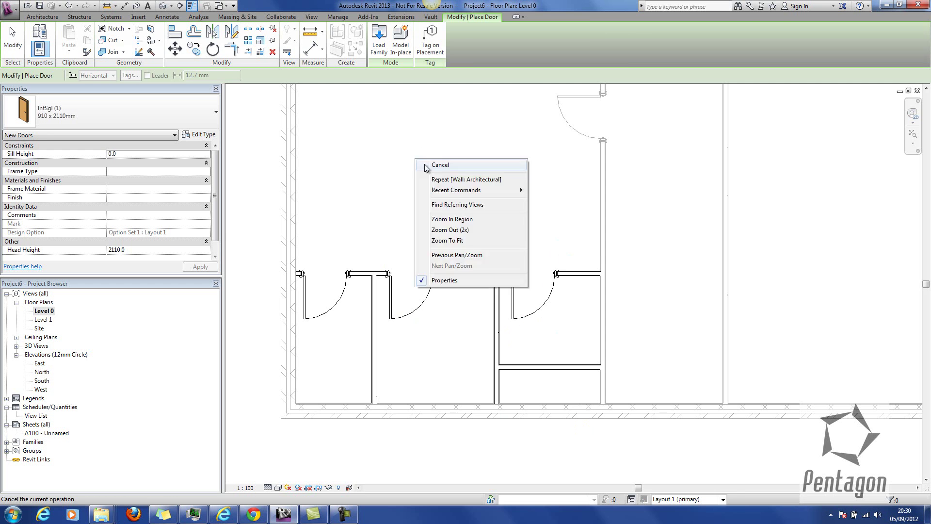
click(435, 174)
In the default 3D view, select the upper partition wall and edit its profile
click(162, 7)
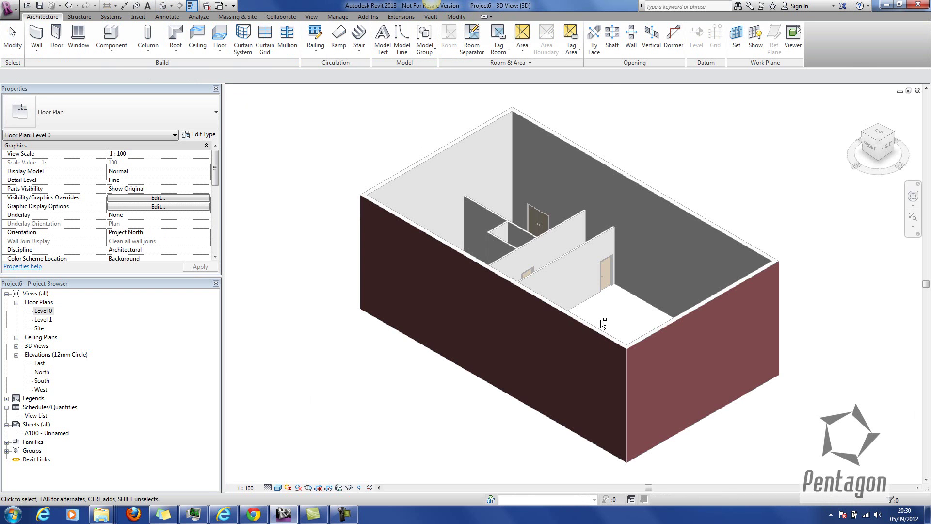
shift+middle_drag(445, 261, 395, 372)
scroll(630, 215, up, 3)
scroll(631, 216, up, 5)
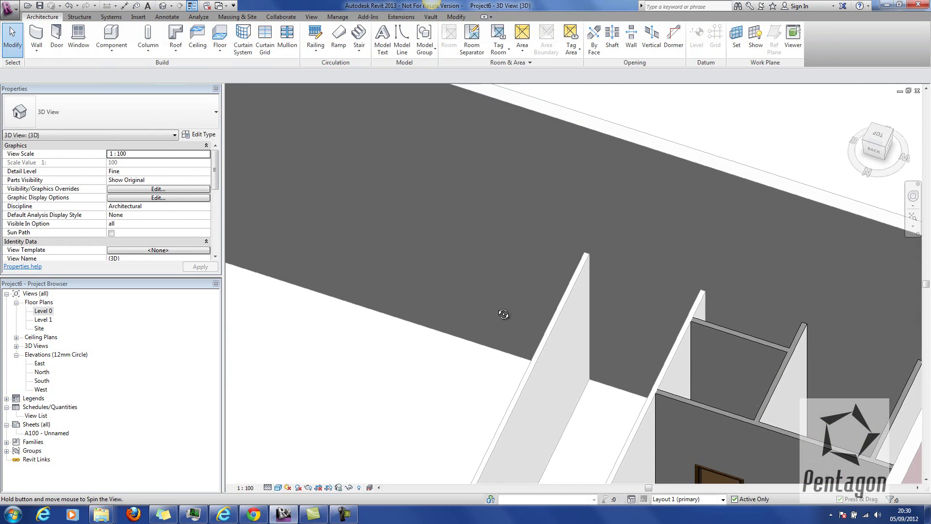
scroll(499, 312, down, 3)
scroll(395, 138, up, 3)
click(469, 127)
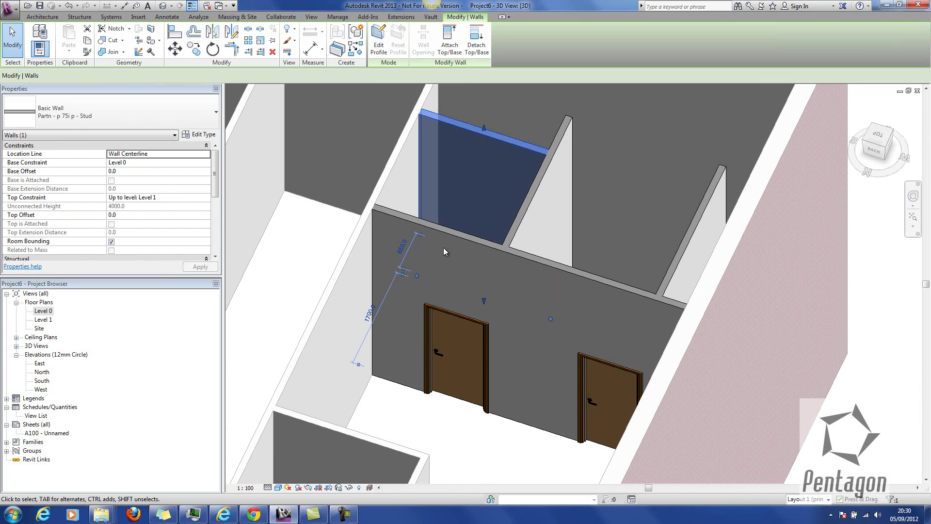
key(e)
key(p)
scroll(469, 277, up, 2)
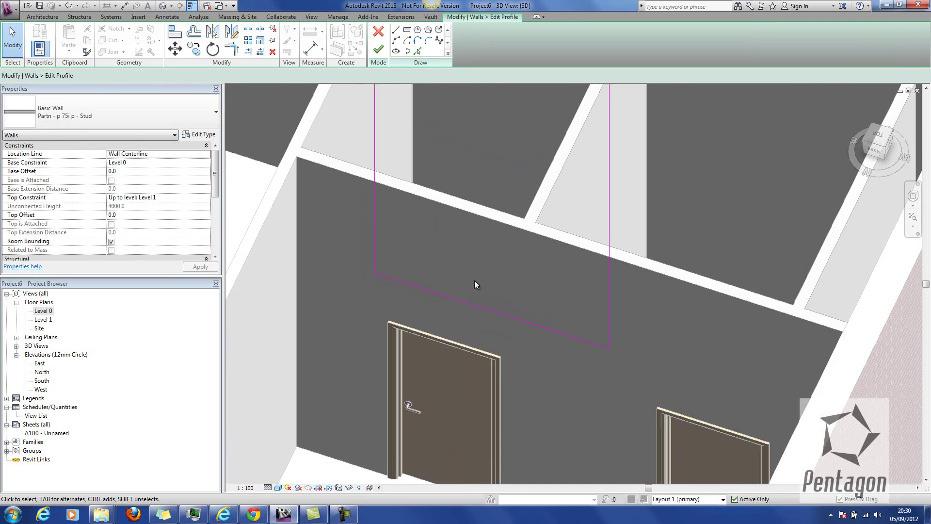
Sketch the opening's left side, 800-wide top edge and right side in the profile
click(400, 35)
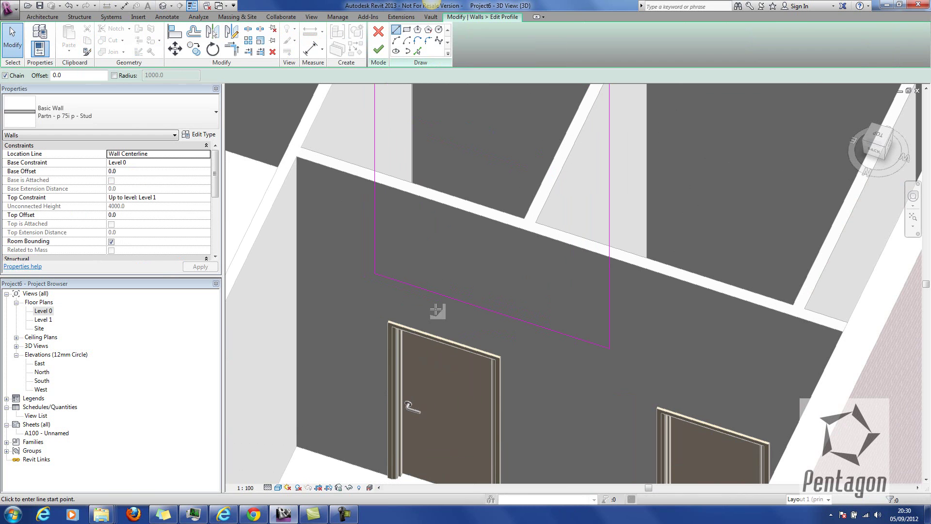
click(421, 287)
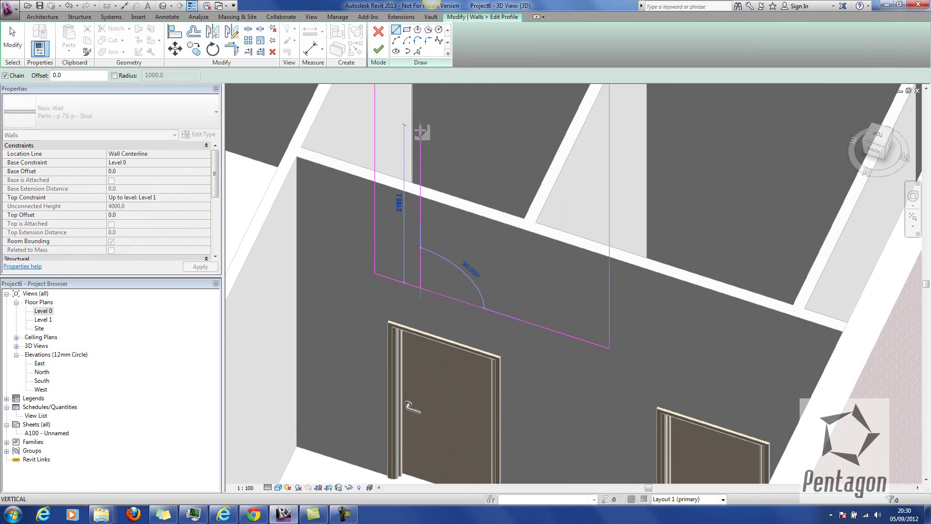
click(421, 130)
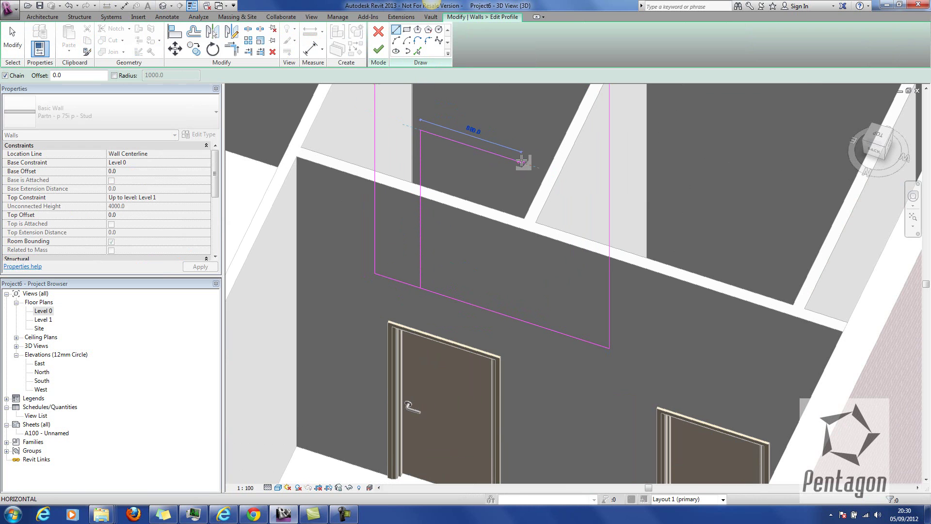
click(521, 160)
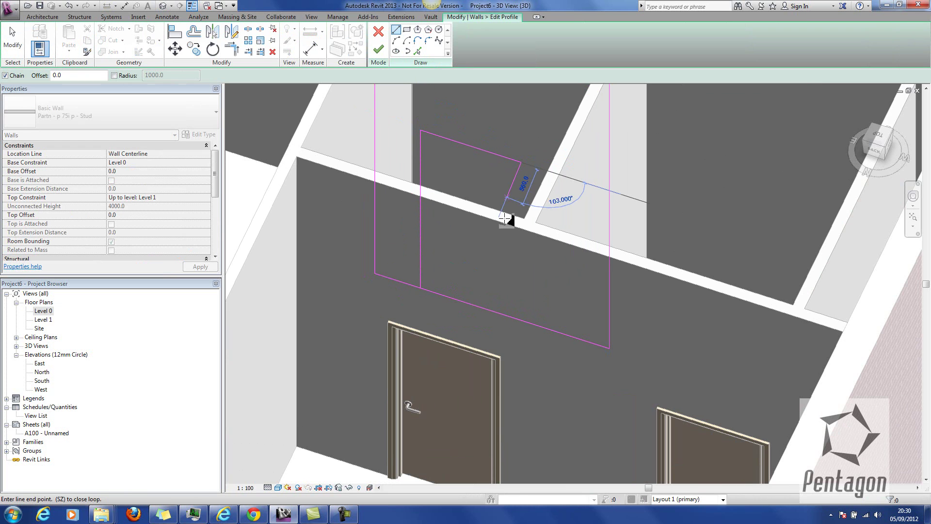
click(520, 319)
right_click(462, 298)
click(468, 304)
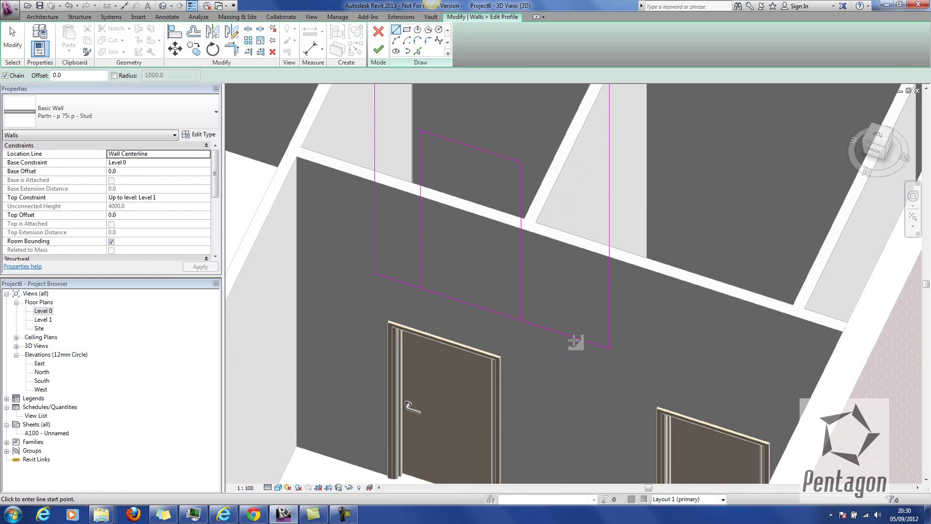
key(Escape)
Shorten the bottom profile line to 400 and unjoin elements to clear the join error
click(577, 341)
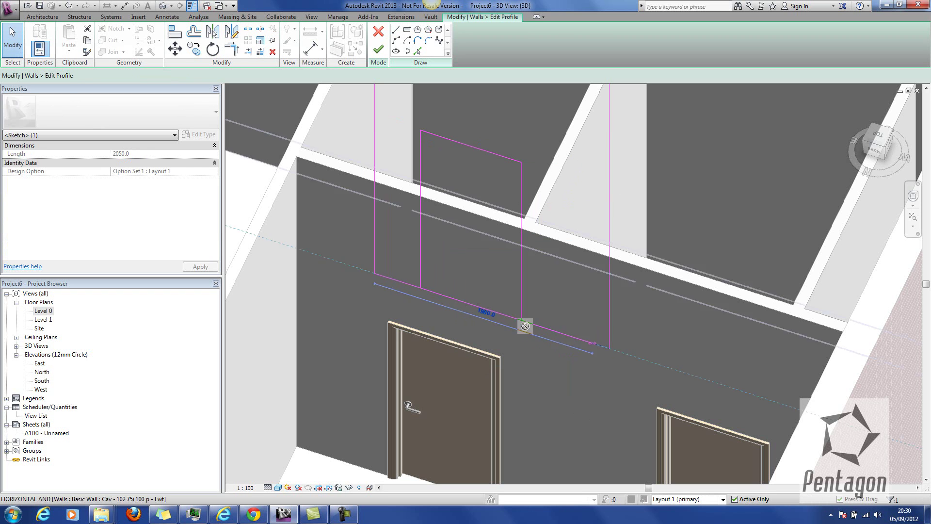
mouse_move(480, 317)
mouse_down()
mouse_move(420, 296)
mouse_move(422, 279)
mouse_up()
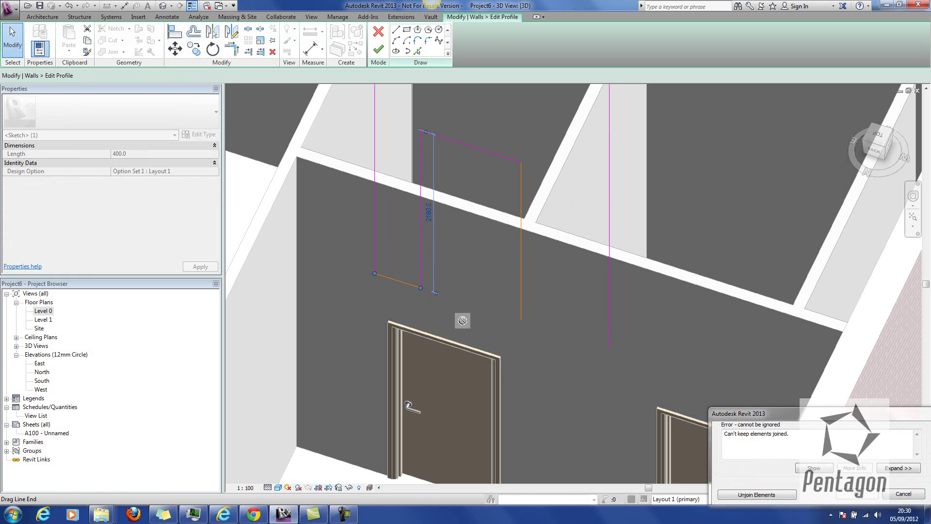
right_click(445, 179)
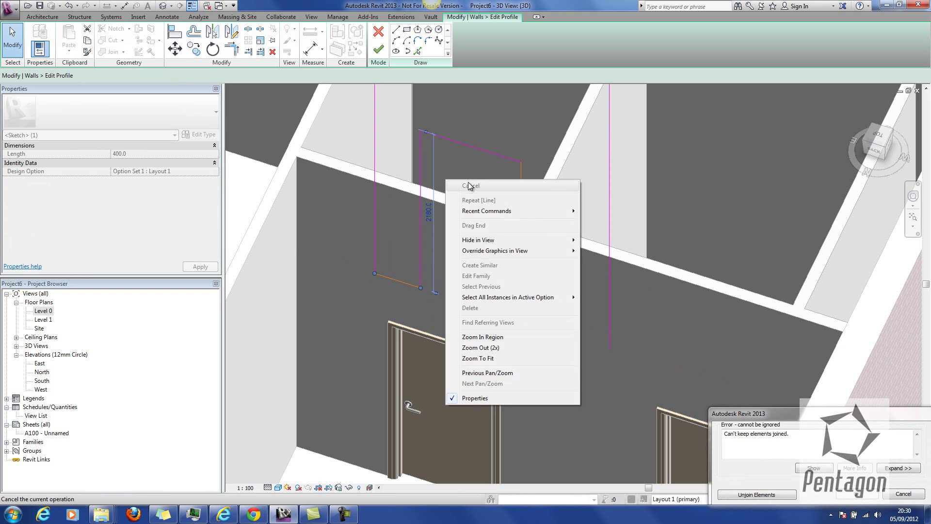
click(774, 495)
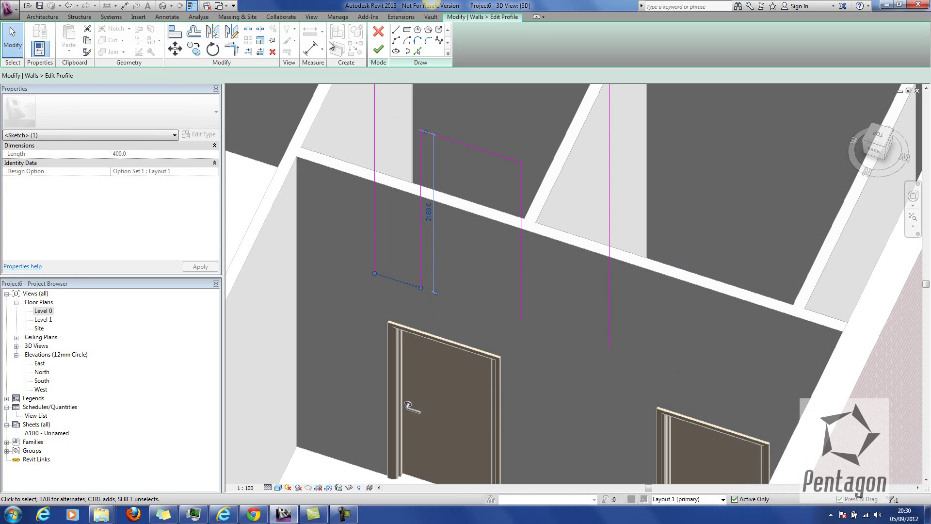
Draw the remaining bottom line to the profile's right edge and finish the profile edit
click(395, 31)
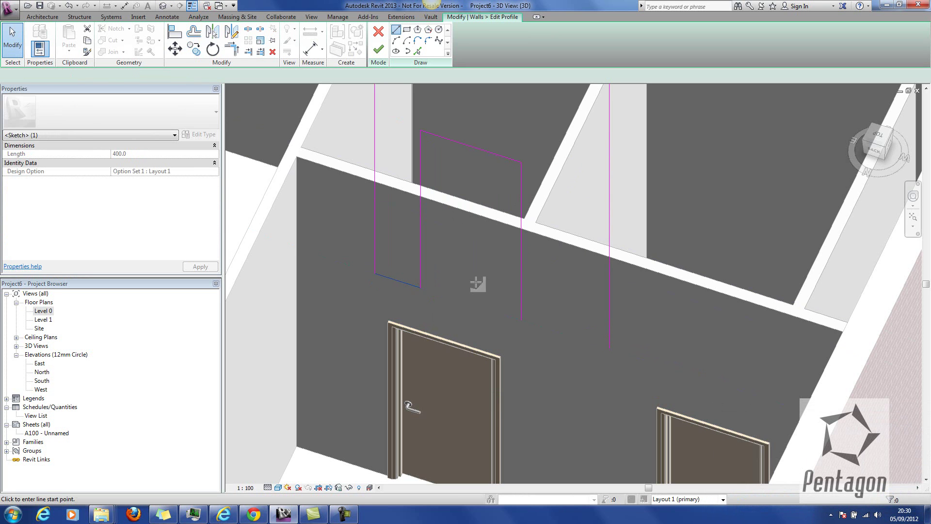
click(522, 318)
click(605, 354)
key(Escape)
key(Escape)
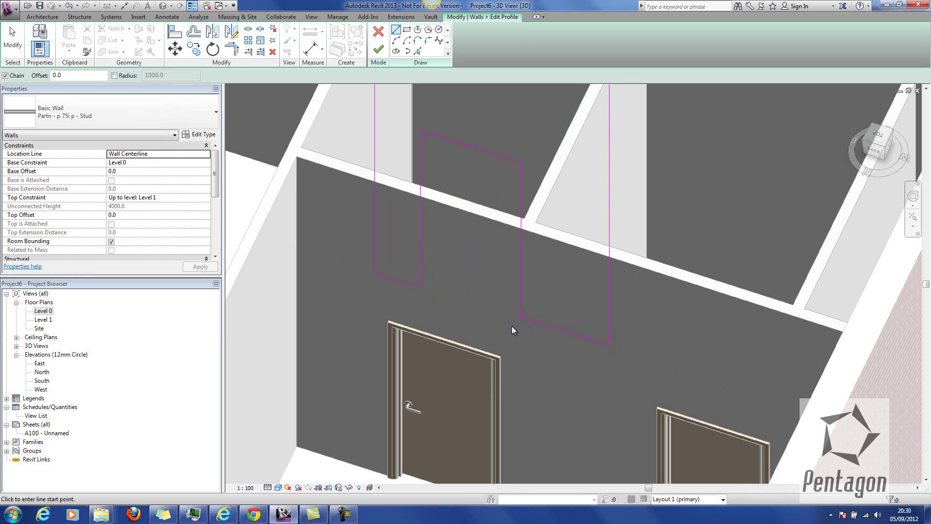
scroll(511, 326, up, 4)
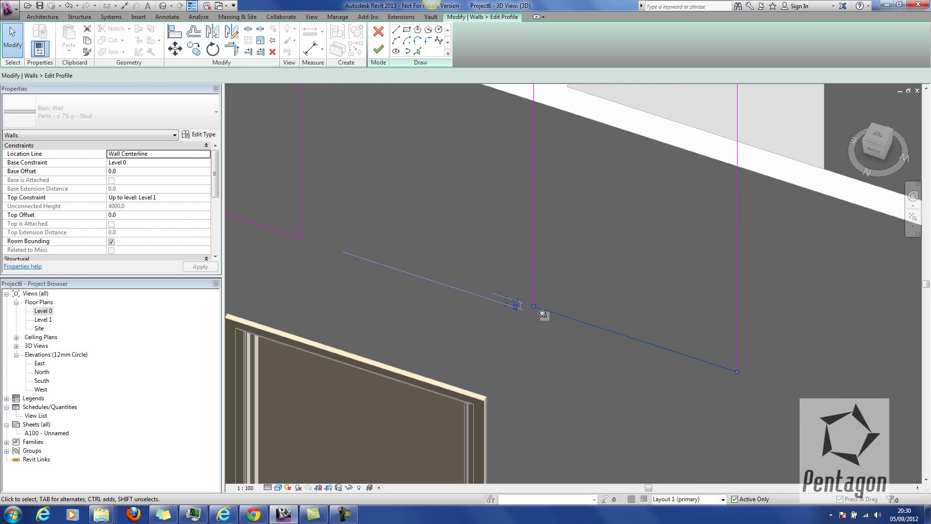
click(534, 308)
drag(535, 308, 534, 314)
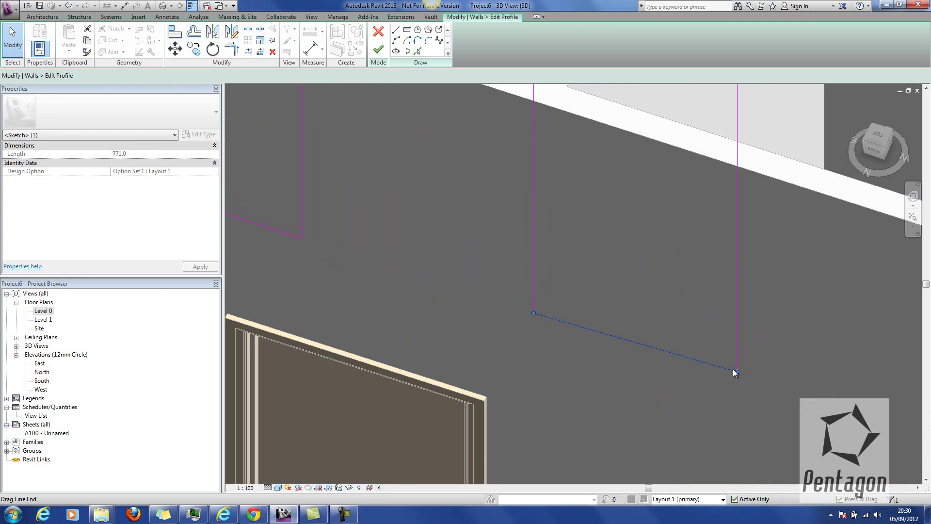
click(601, 326)
scroll(601, 335, down, 4)
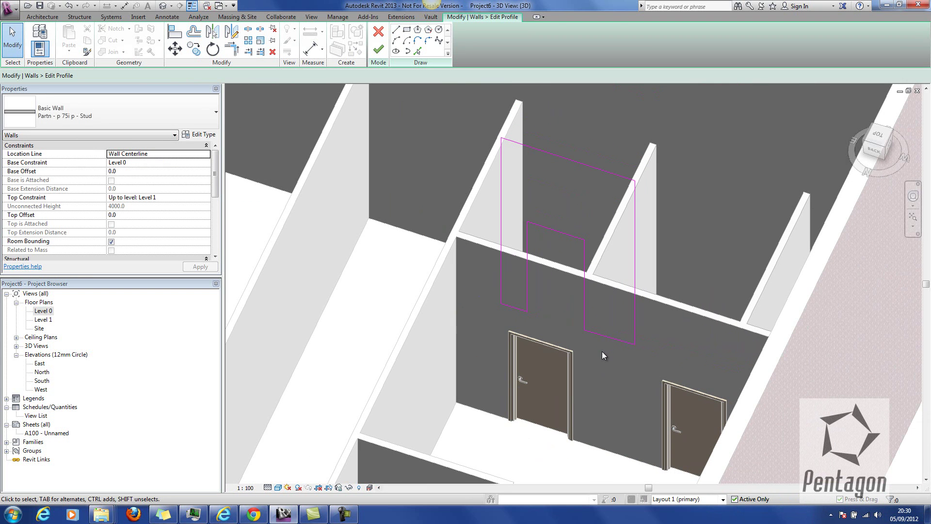
click(548, 233)
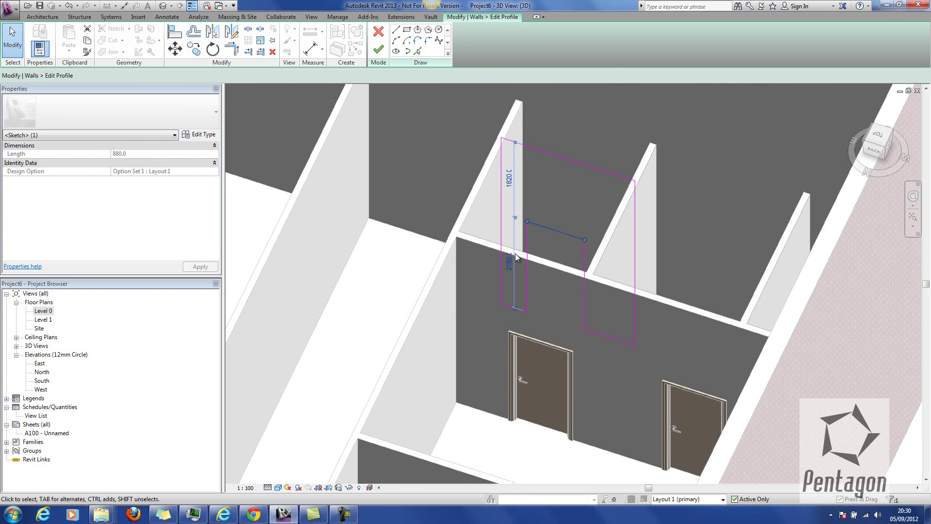
click(378, 49)
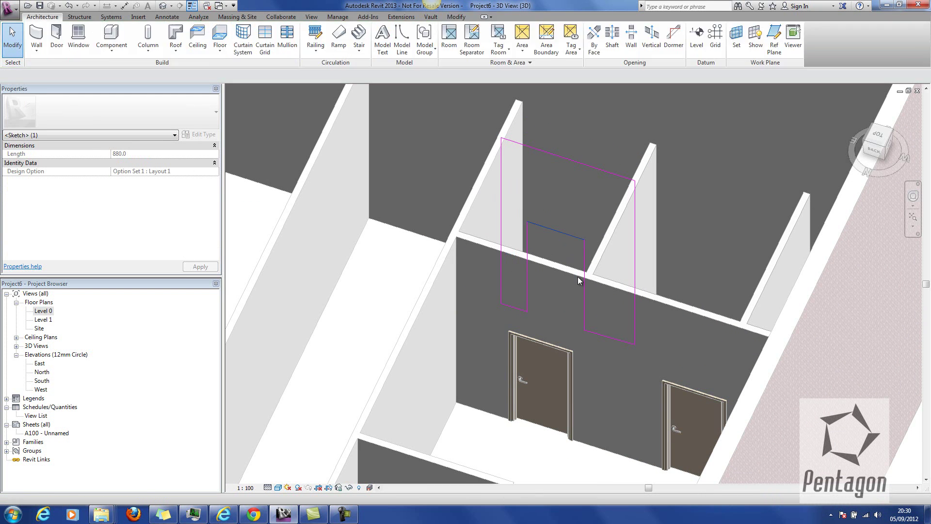
Switch to the Level 0 floor plan and set Main Model as the active design option
key(Escape)
scroll(418, 300, down, 4)
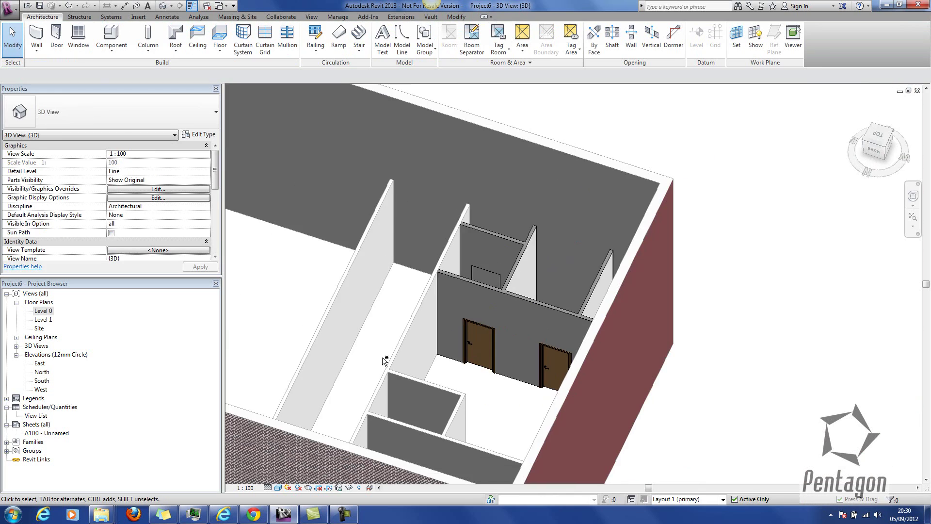
shift+middle_drag(418, 300, 553, 329)
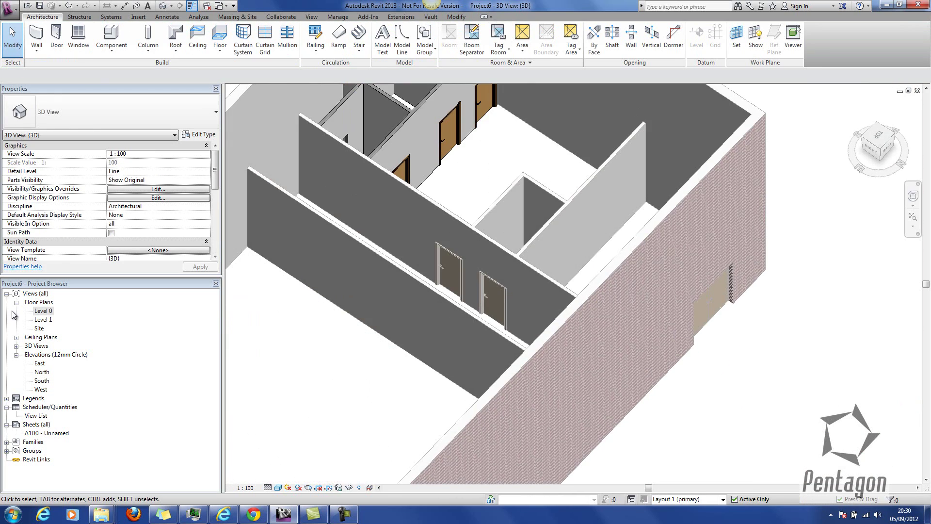
double_click(43, 311)
scroll(482, 336, up, 3)
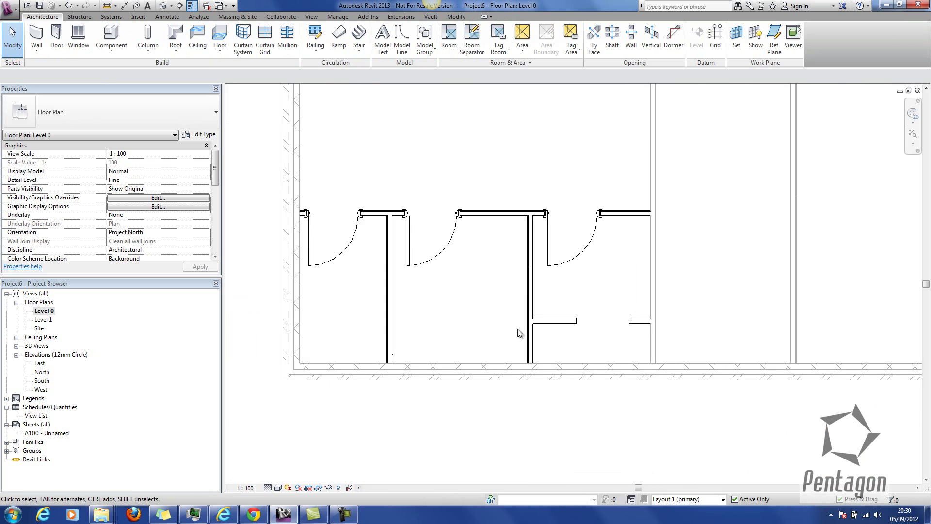
scroll(616, 346, up, 1)
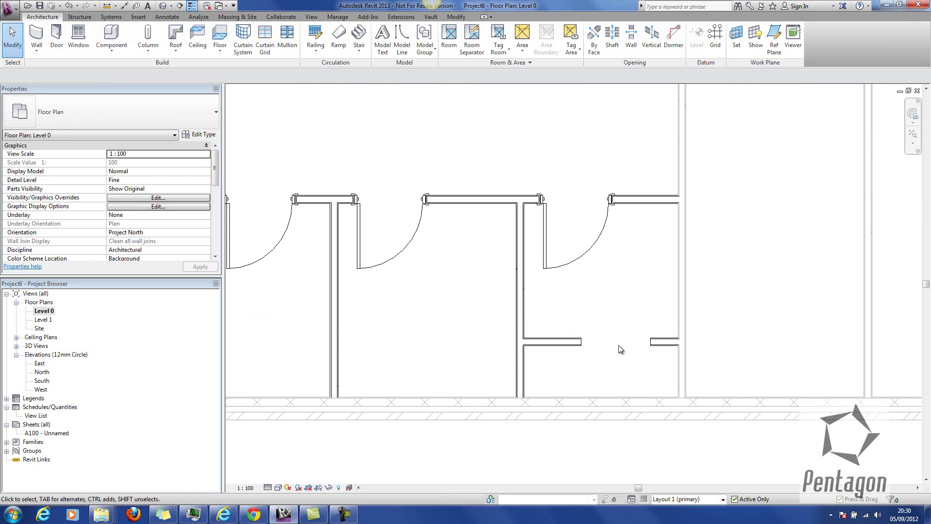
click(724, 500)
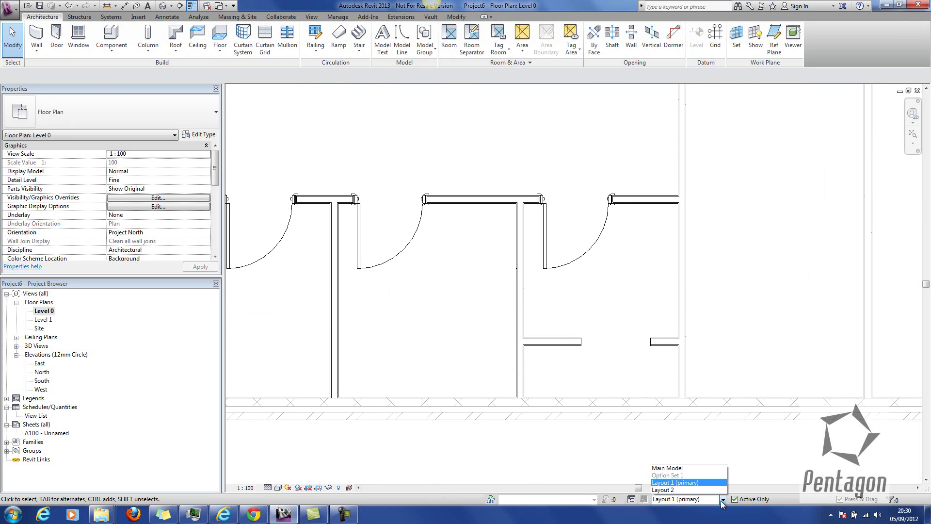
click(674, 473)
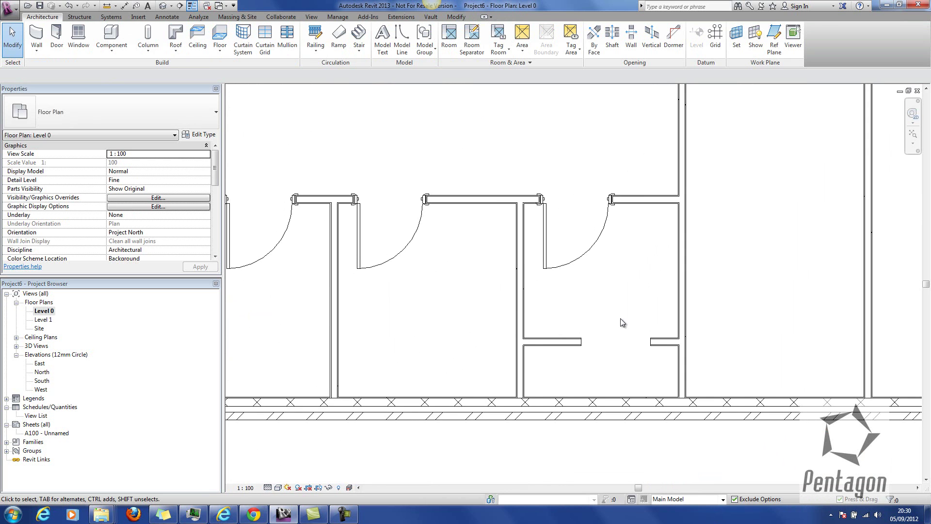
scroll(621, 318, down, 2)
middle_drag(622, 322, 563, 371)
scroll(563, 371, down, 2)
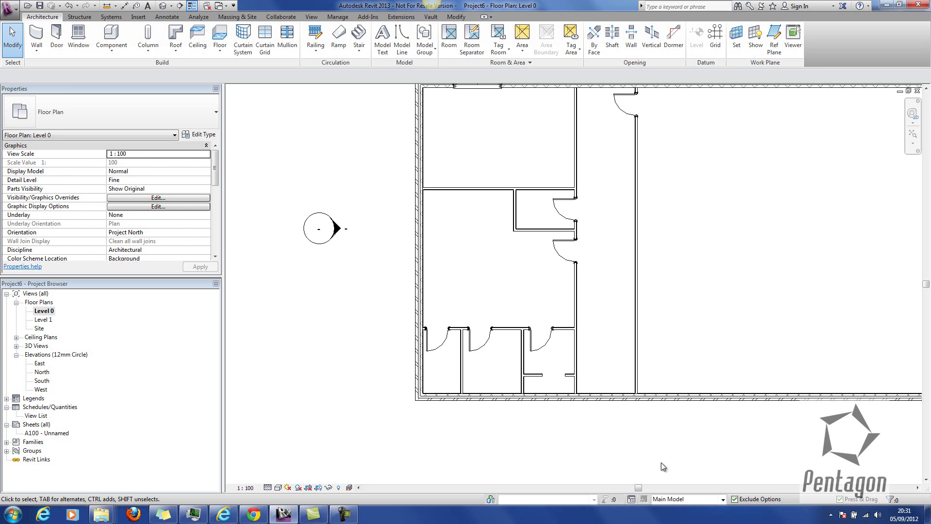
Make Layout 2 the active design option
click(724, 499)
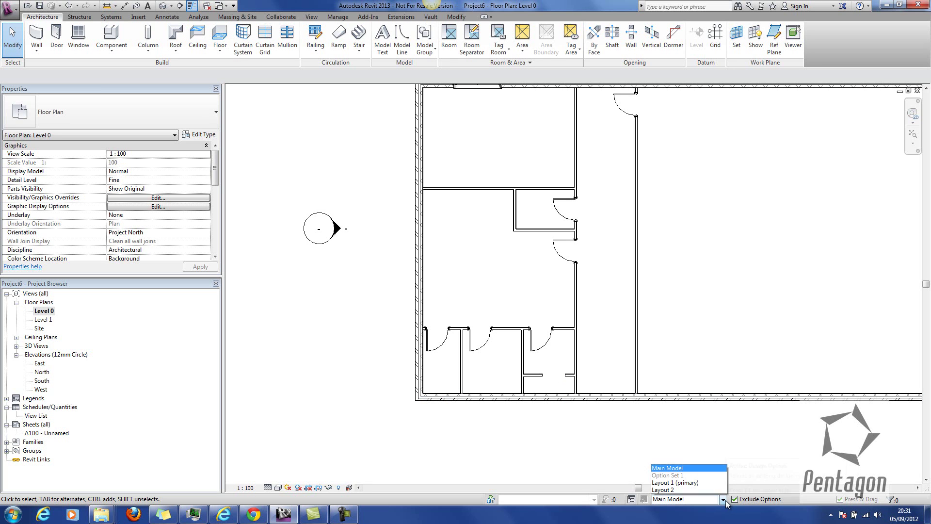
click(687, 490)
scroll(578, 382, up, 3)
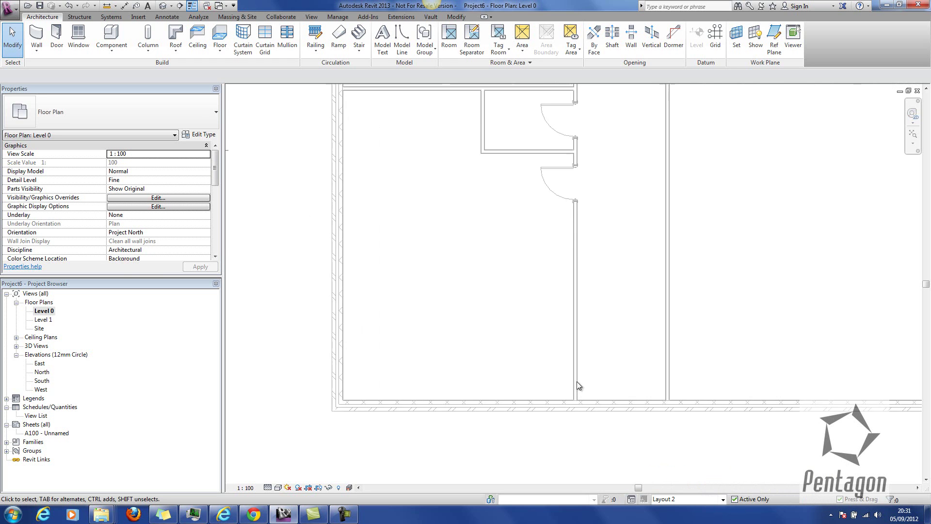
Draw a horizontal architectural partition from the left outer wall in the lower-left room
click(43, 53)
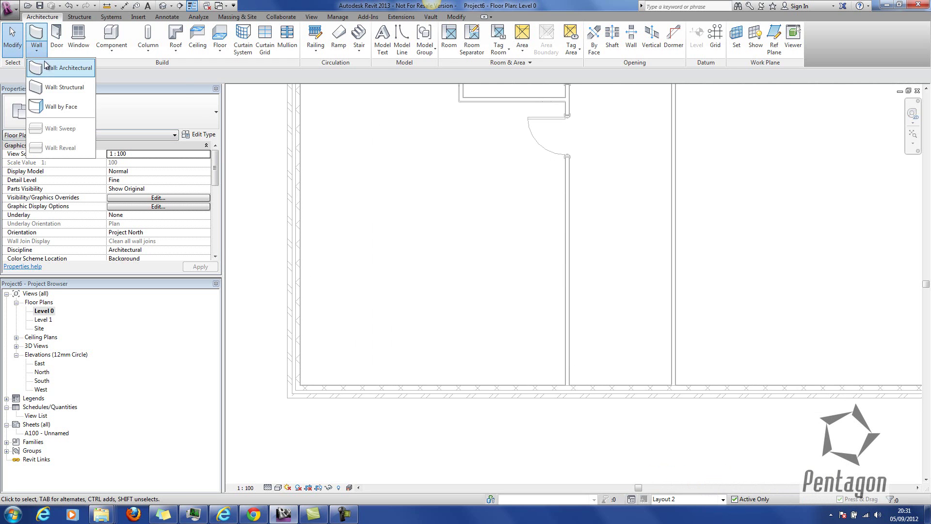
click(51, 70)
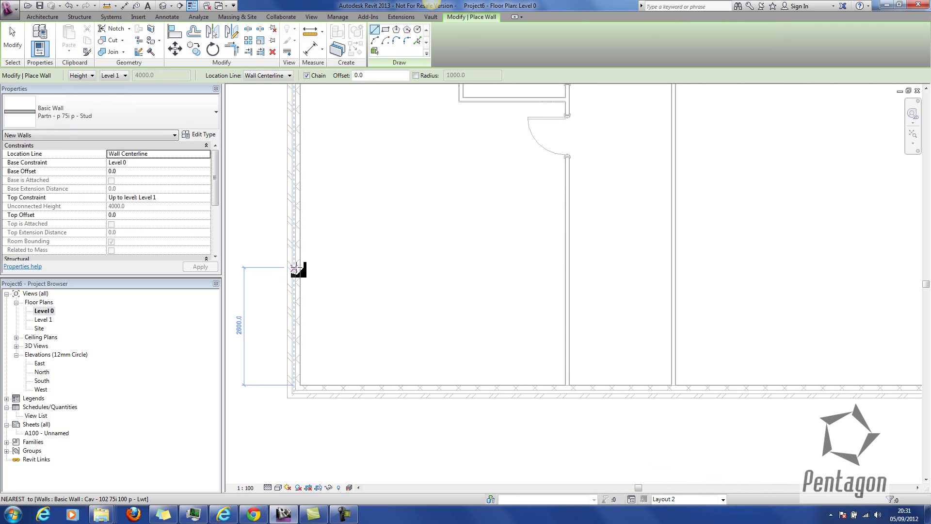
click(298, 253)
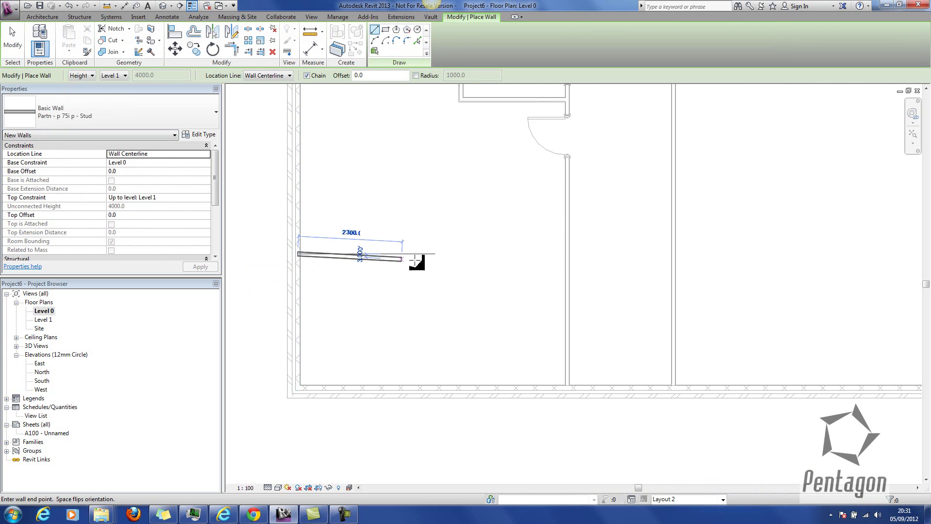
click(448, 253)
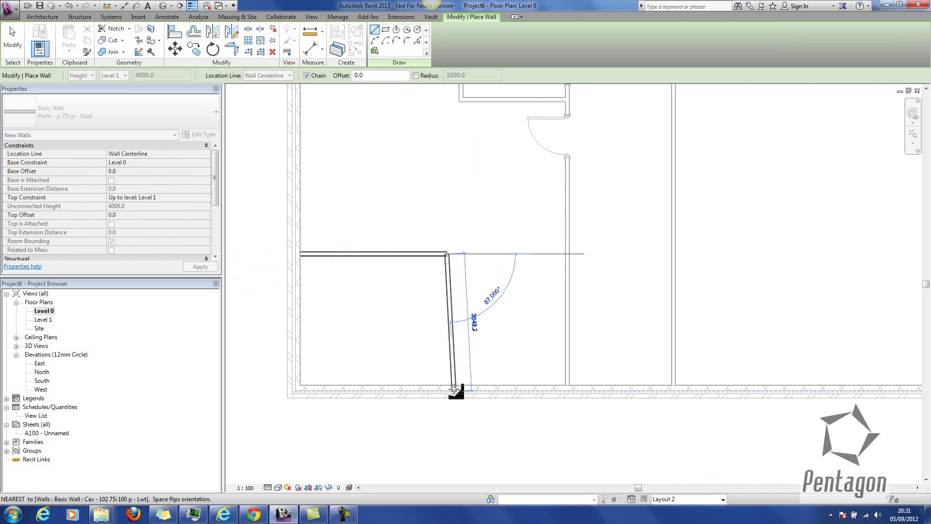
right_click(310, 281)
click(325, 289)
Add a second horizontal wall from the vertical partition to the left outer wall
click(447, 320)
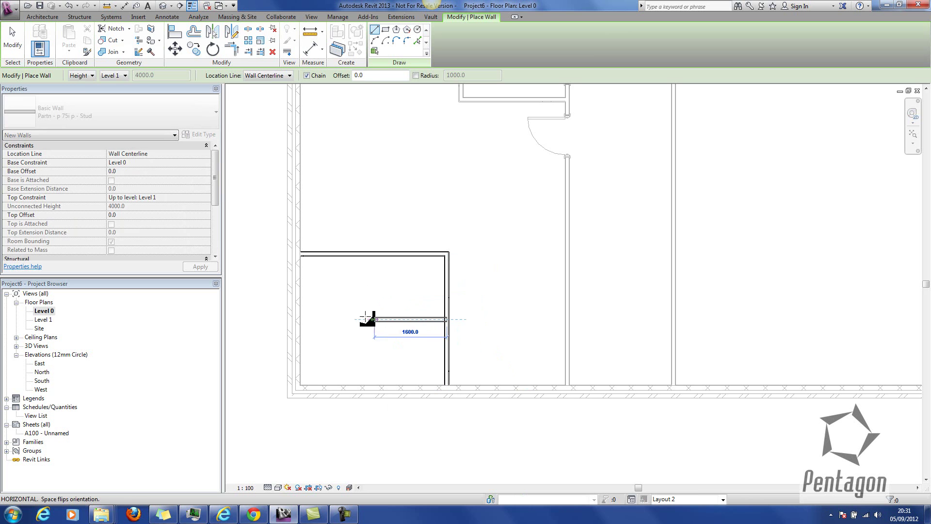
click(297, 321)
right_click(360, 284)
click(376, 291)
right_click(352, 280)
click(369, 288)
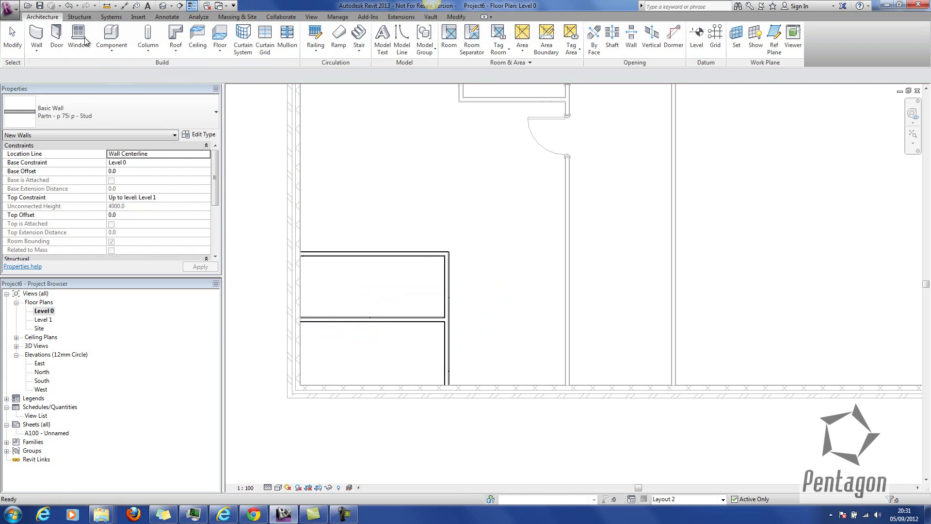
Add a door to the new Layout 2 room wall, then return editing to Main Model
click(57, 37)
click(445, 282)
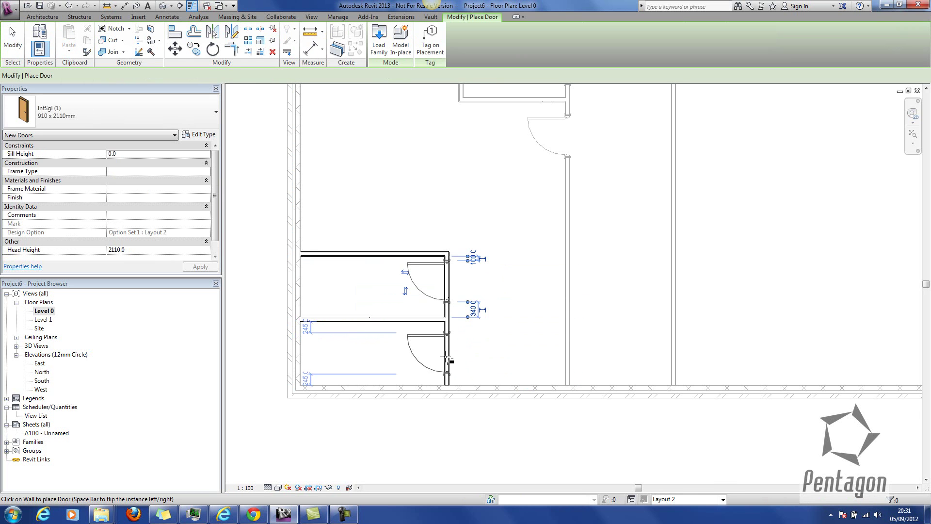
right_click(429, 214)
click(447, 219)
right_click(429, 213)
click(455, 219)
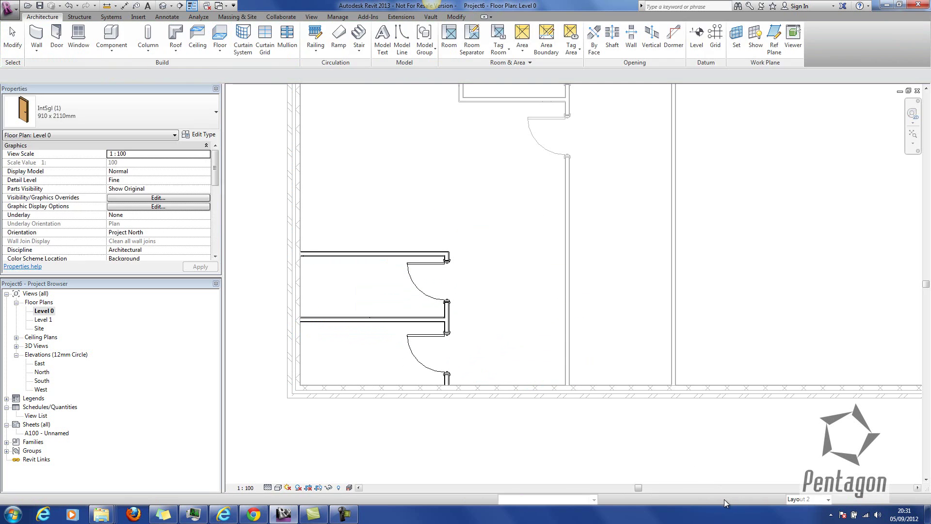
click(724, 499)
click(695, 468)
scroll(636, 307, down, 3)
middle_drag(636, 307, 557, 376)
scroll(501, 377, up, 4)
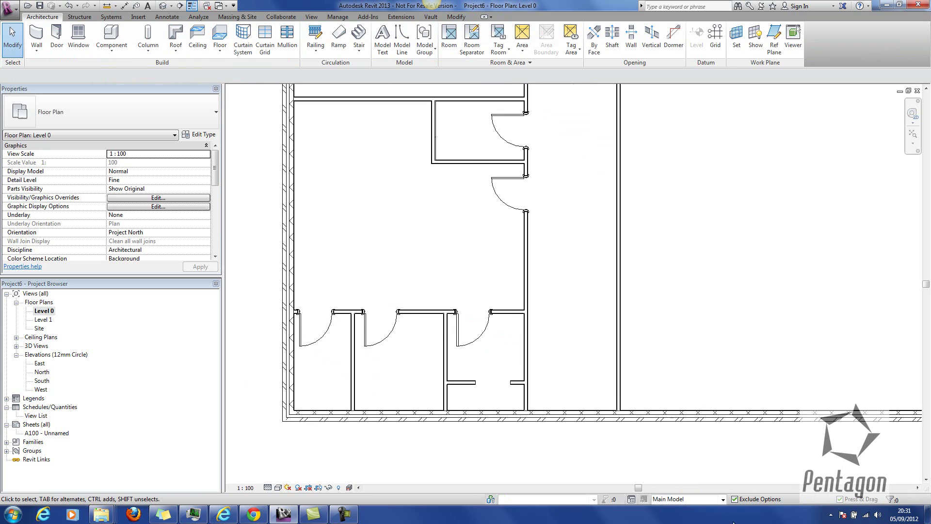
click(722, 500)
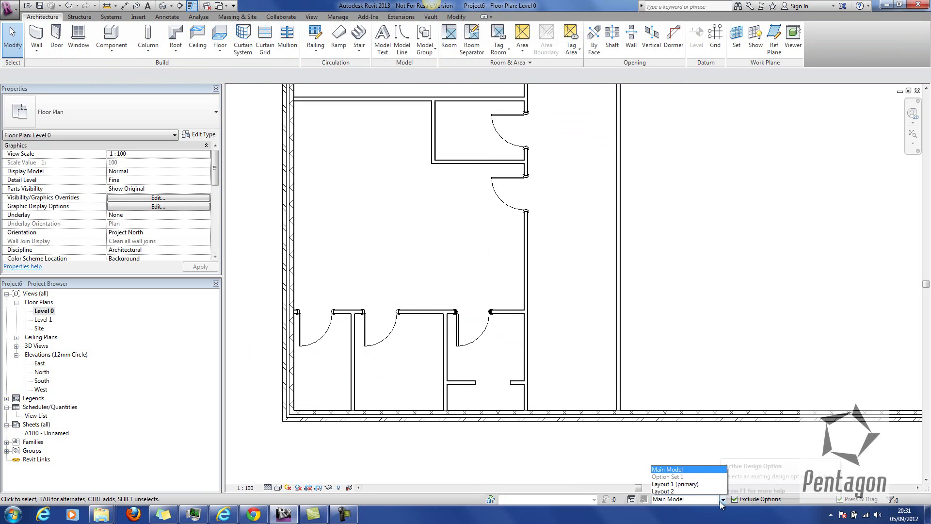
click(687, 490)
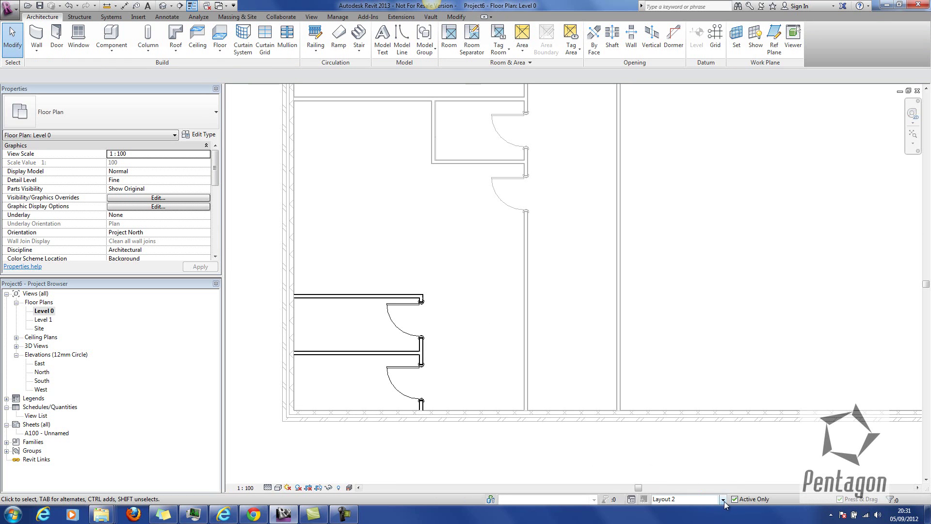
click(723, 500)
click(670, 467)
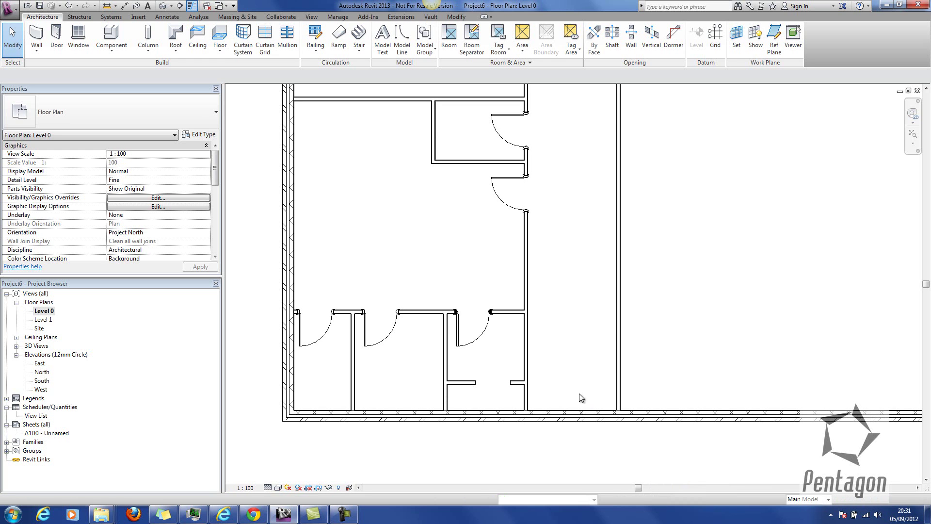
click(722, 500)
click(668, 490)
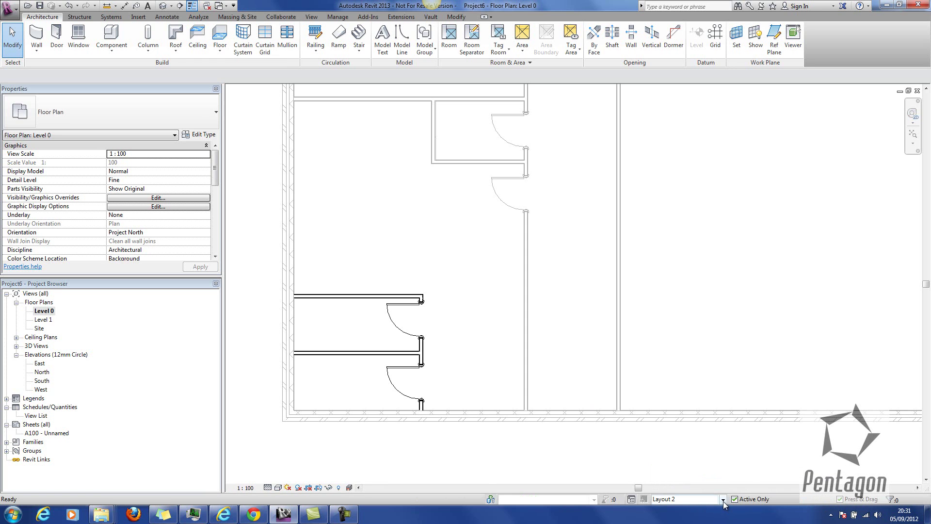
click(723, 499)
click(667, 468)
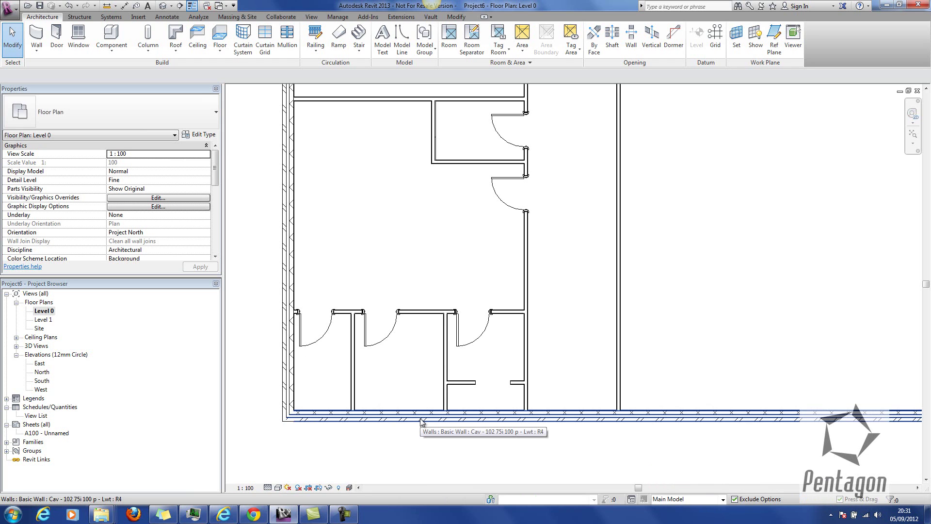
click(723, 499)
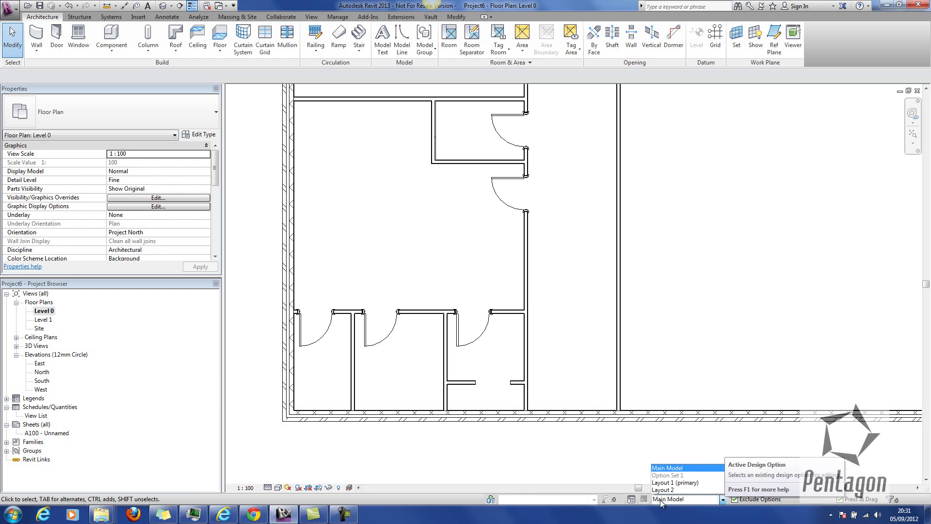
Make Layout 2 the primary option of Option Set 1 in the Design Options dialog
click(633, 500)
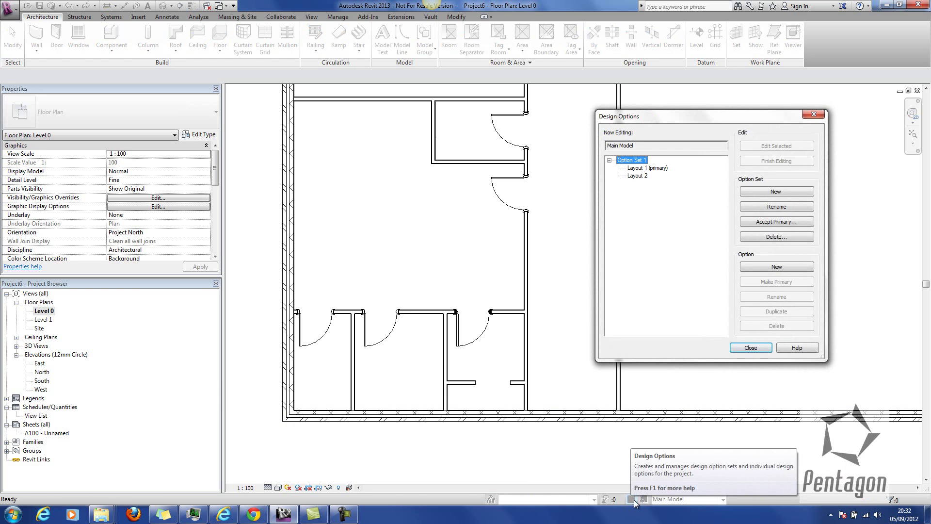
click(638, 176)
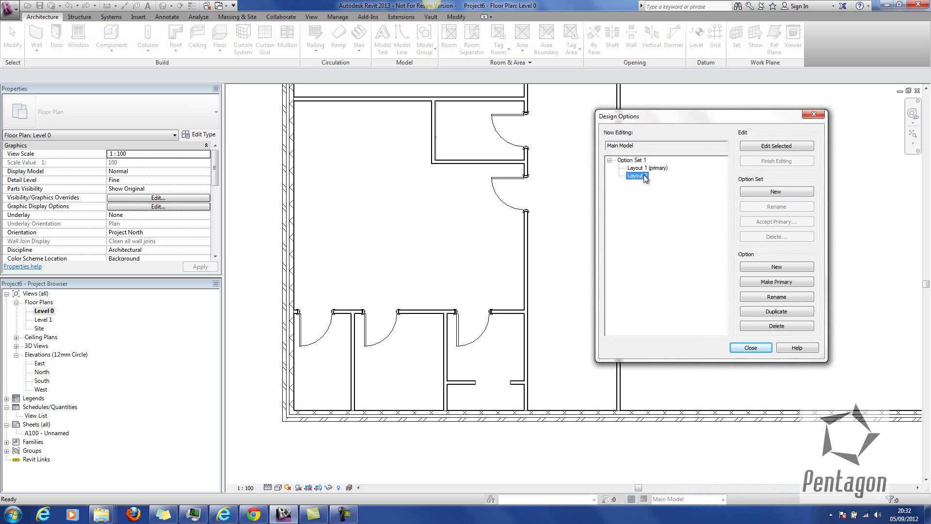
click(765, 283)
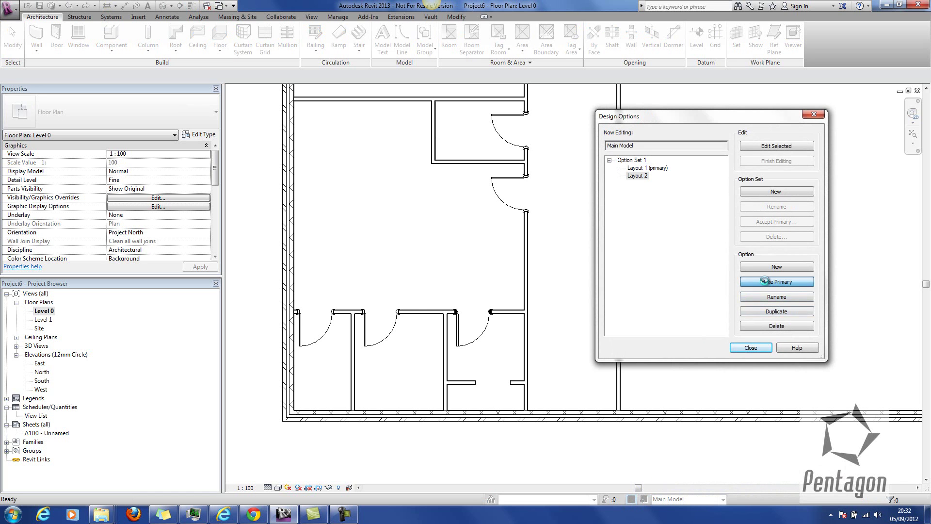
click(750, 349)
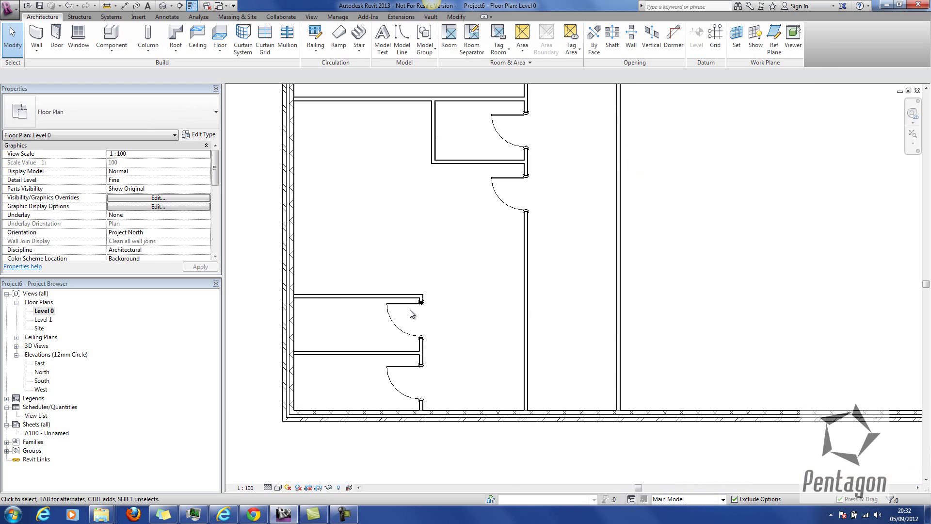
Open the default 3D view, orbit it, and set Layout 1 as the edited design option
click(163, 8)
shift+middle_drag(594, 318, 601, 417)
scroll(557, 336, up, 4)
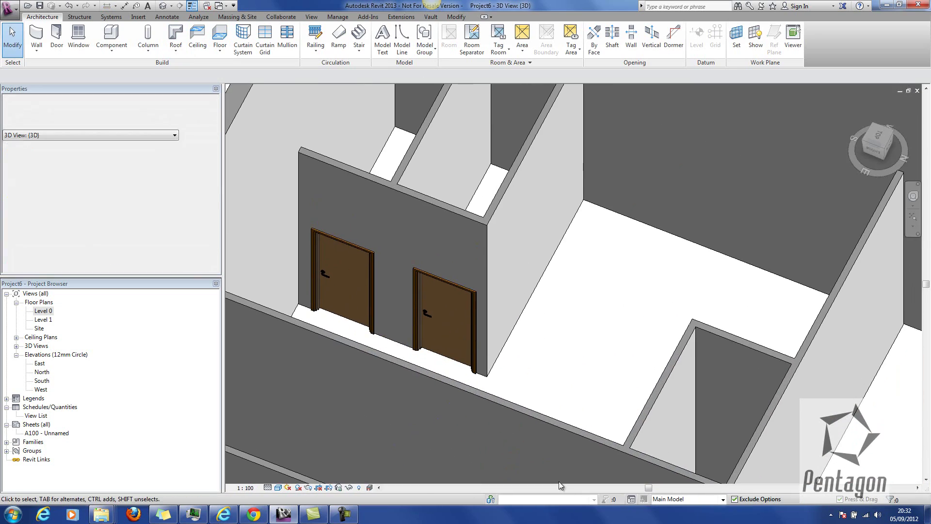
click(723, 500)
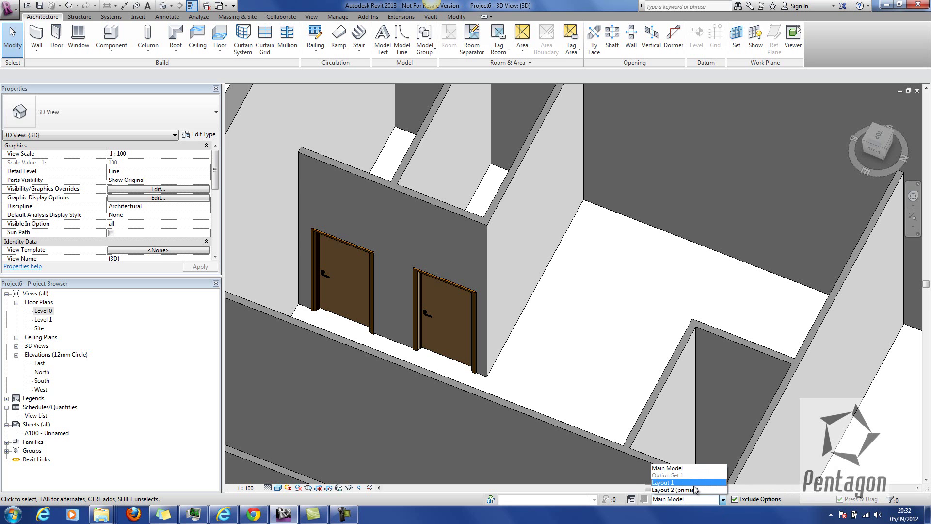
click(694, 485)
shift+middle_drag(561, 324, 588, 367)
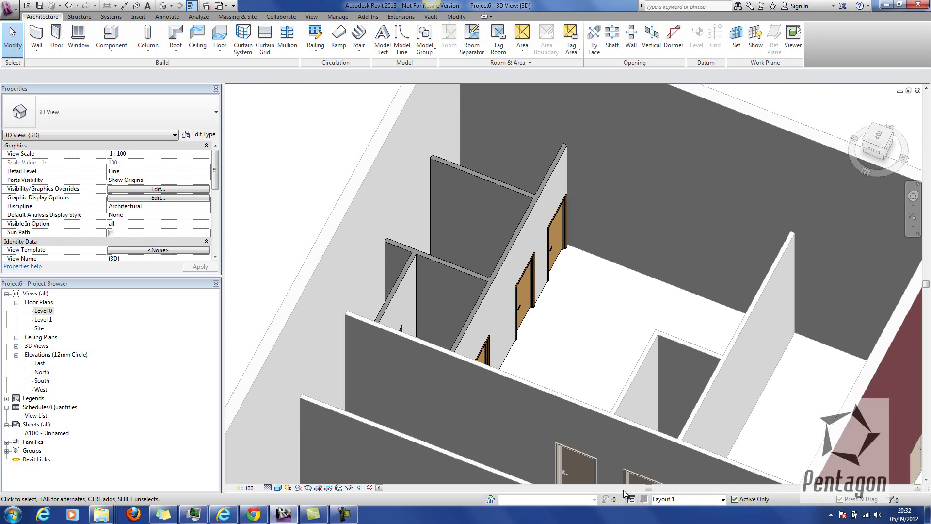